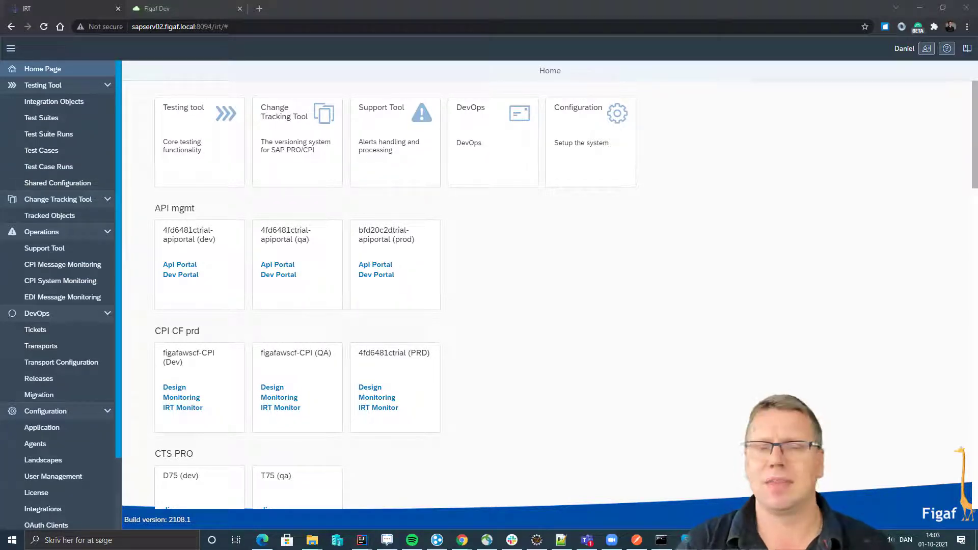
# Open the GetCustomersOrder2 version history and select its two newest versions.
pyautogui.click(59, 218)
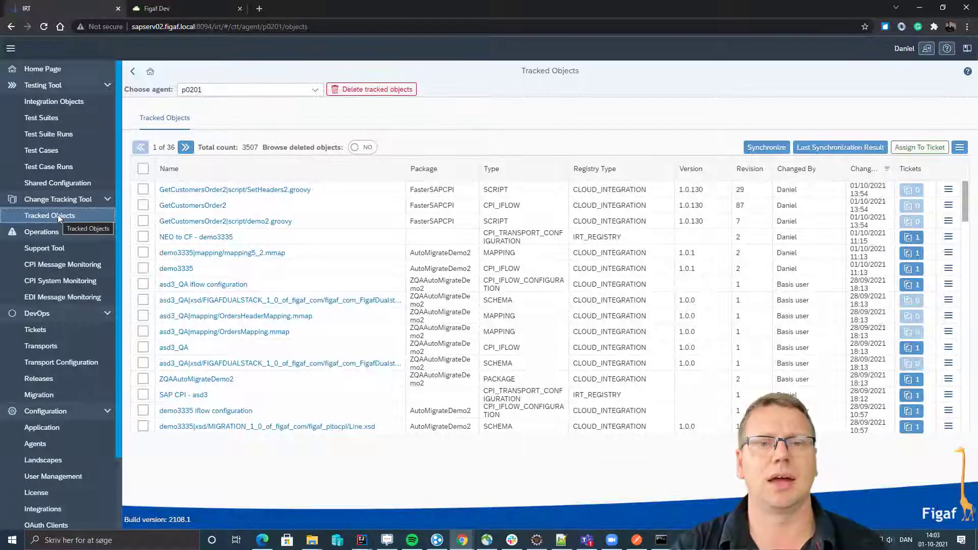
pyautogui.click(189, 207)
pyautogui.click(787, 138)
pyautogui.click(175, 152)
pyautogui.click(176, 171)
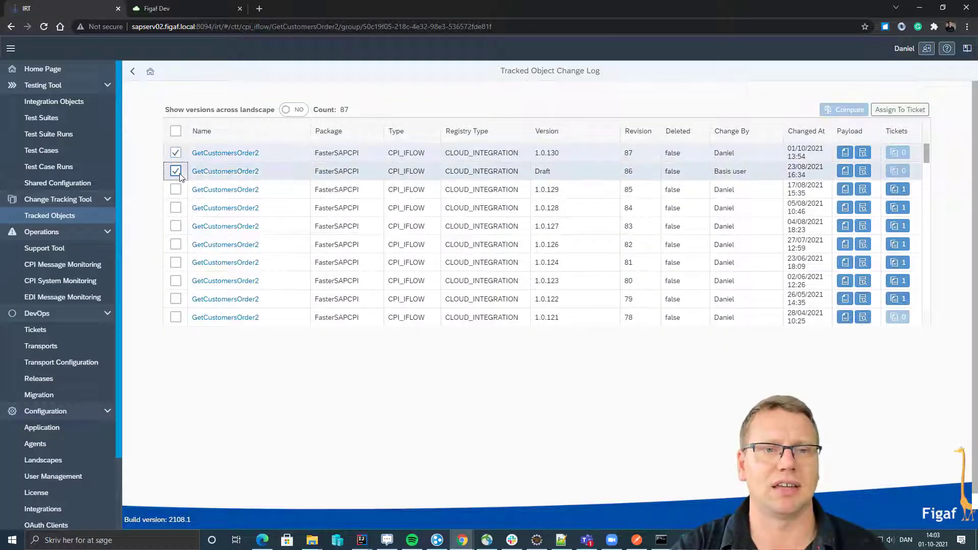
# Compare the two versions as BPMN diagrams, inspect the Content Modifier's old and new XML, then close.
pyautogui.click(843, 109)
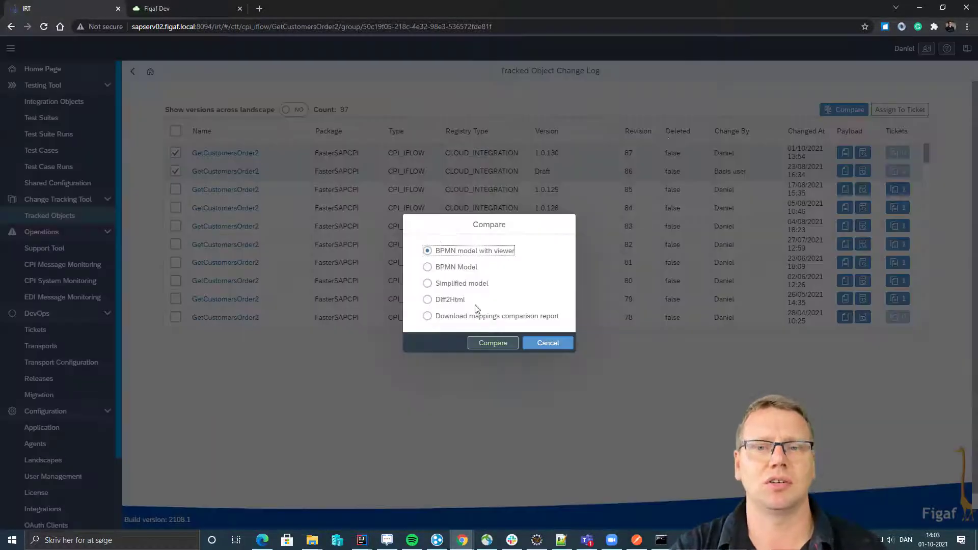
pyautogui.click(483, 344)
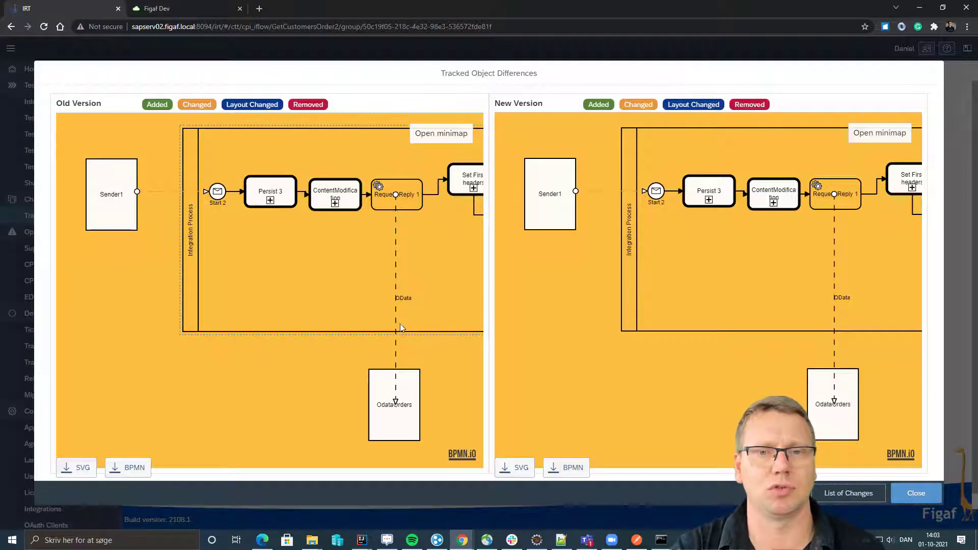
pyautogui.moveTo(377, 339); pyautogui.dragTo(294, 316)
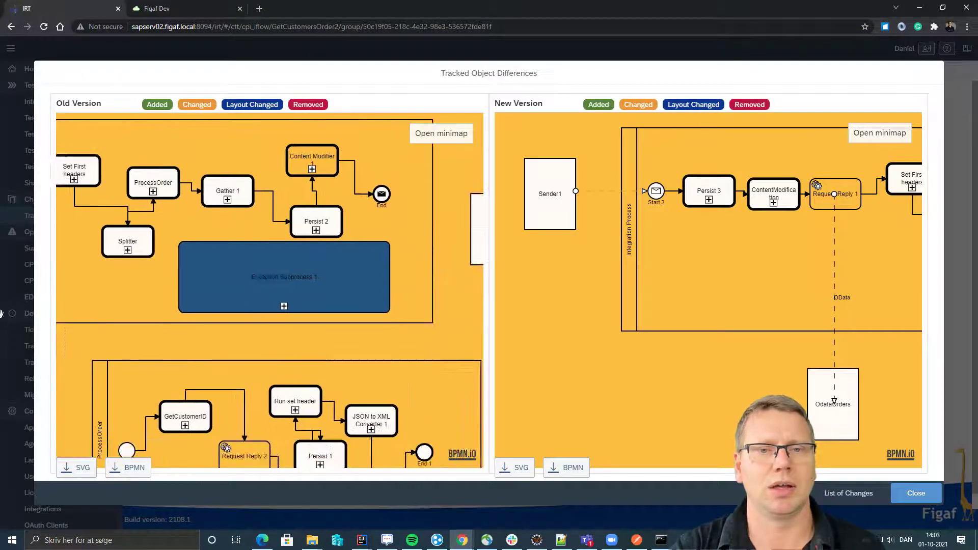
pyautogui.click(315, 172)
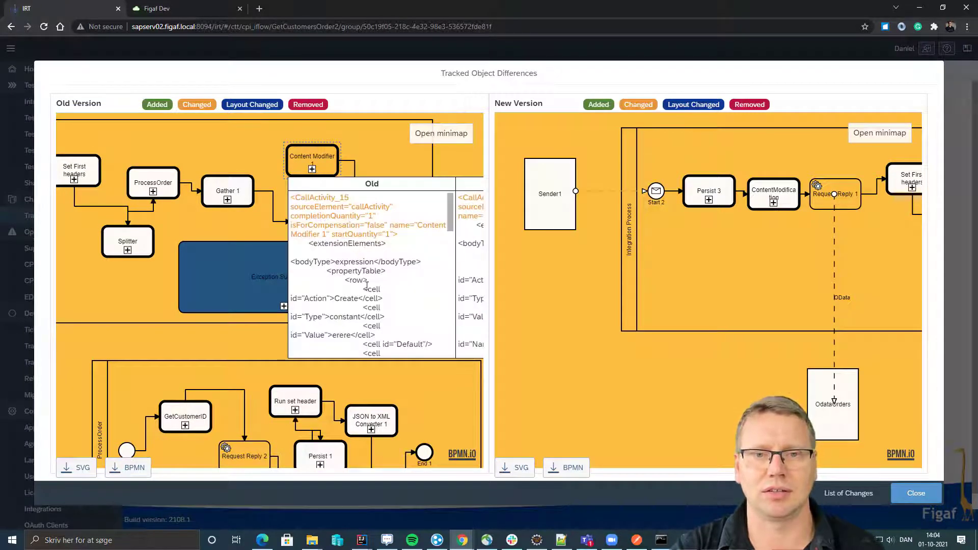
pyautogui.moveTo(451, 224); pyautogui.dragTo(441, 326)
pyautogui.moveTo(440, 388); pyautogui.dragTo(281, 374)
pyautogui.click(155, 153)
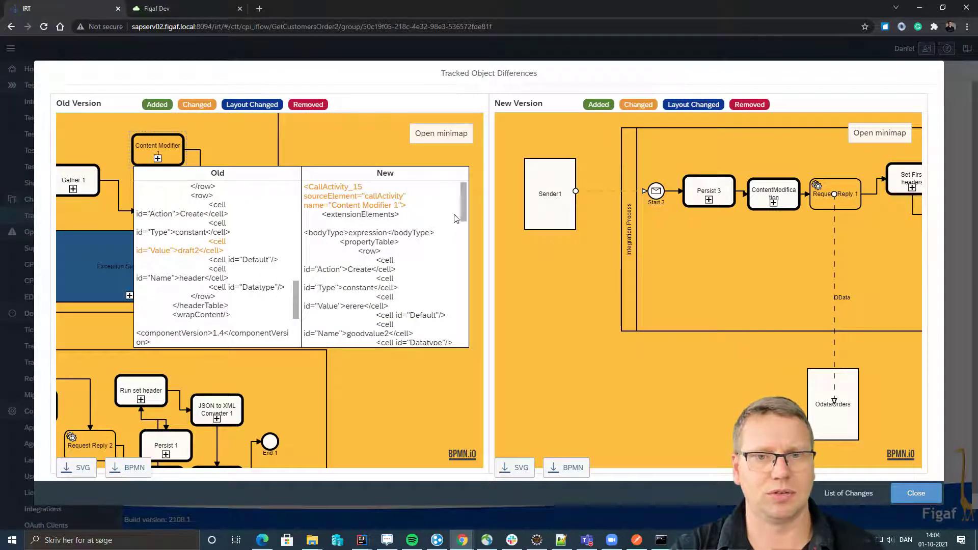
pyautogui.moveTo(462, 214); pyautogui.dragTo(465, 310)
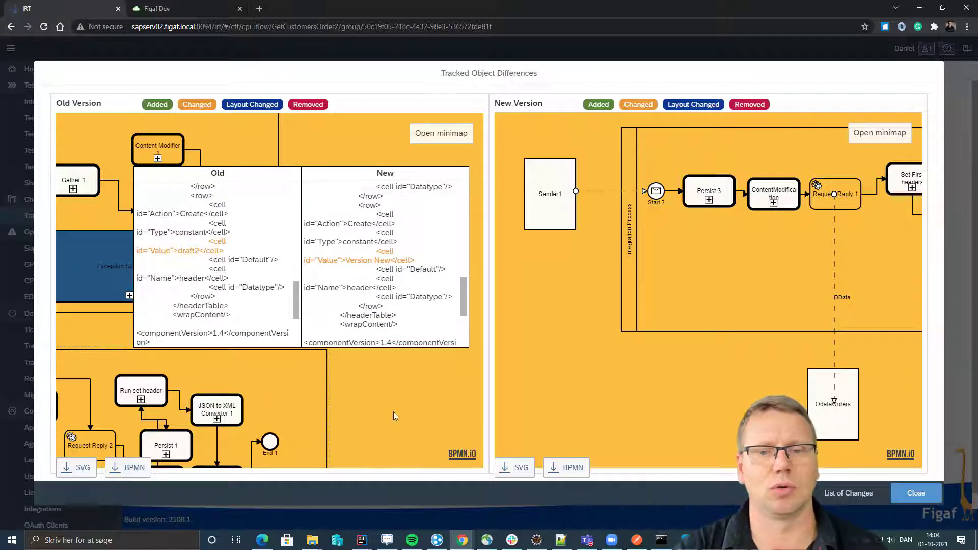
pyautogui.click(898, 495)
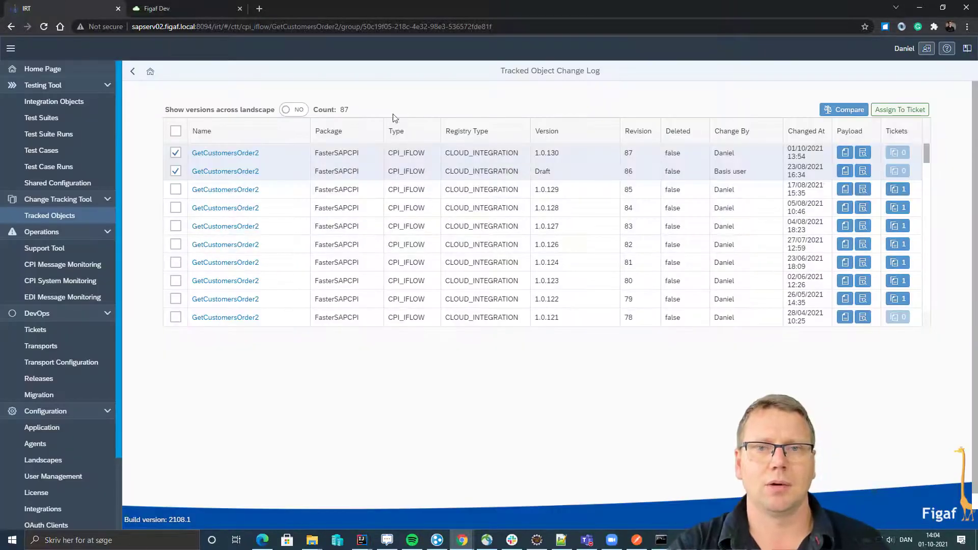
pyautogui.click(841, 109)
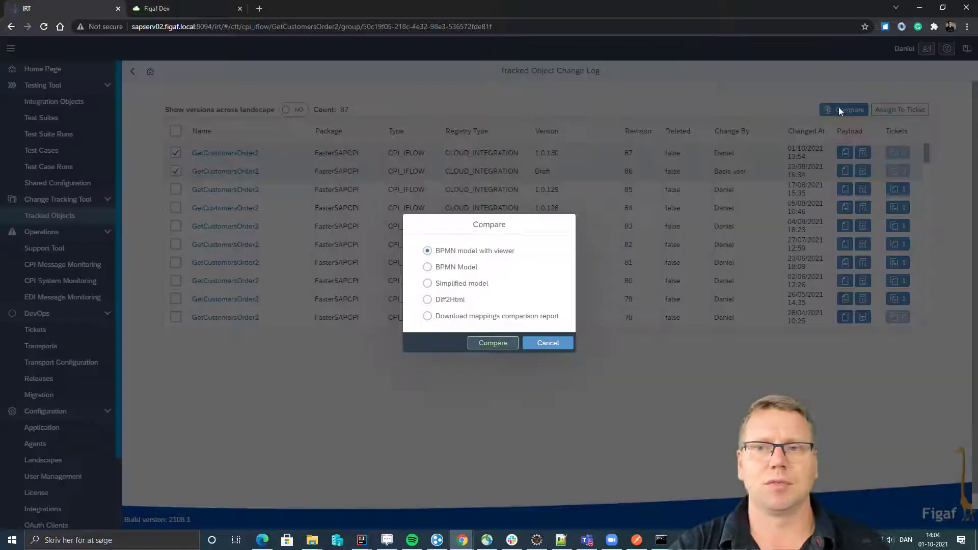
pyautogui.click(448, 304)
pyautogui.click(489, 343)
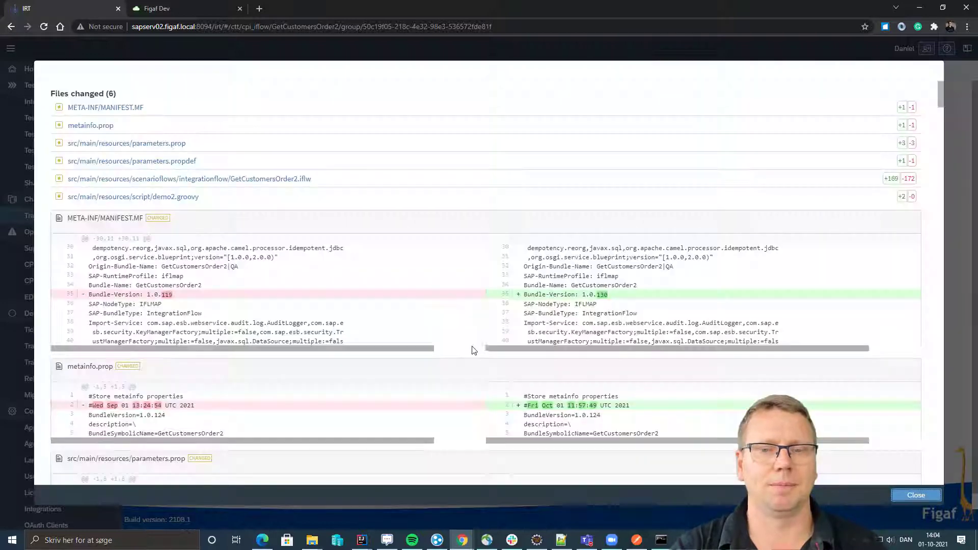
pyautogui.scroll(-3, 426, 324)
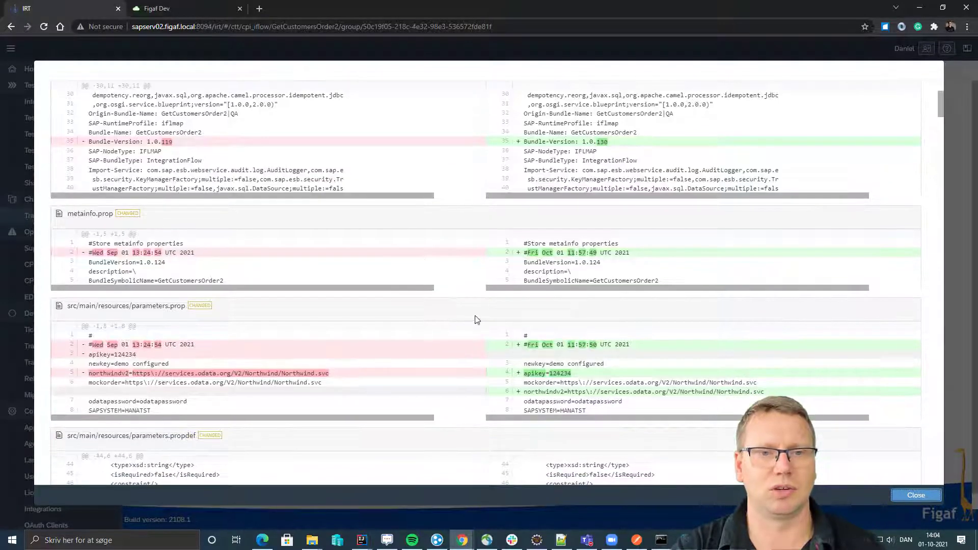
pyautogui.scroll(-1, 524, 357)
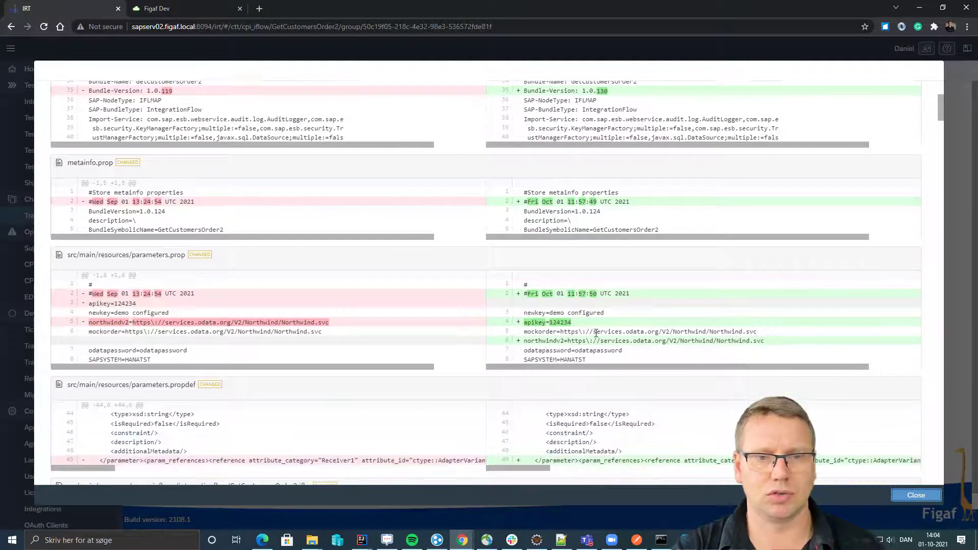
pyautogui.scroll(-4, 560, 333)
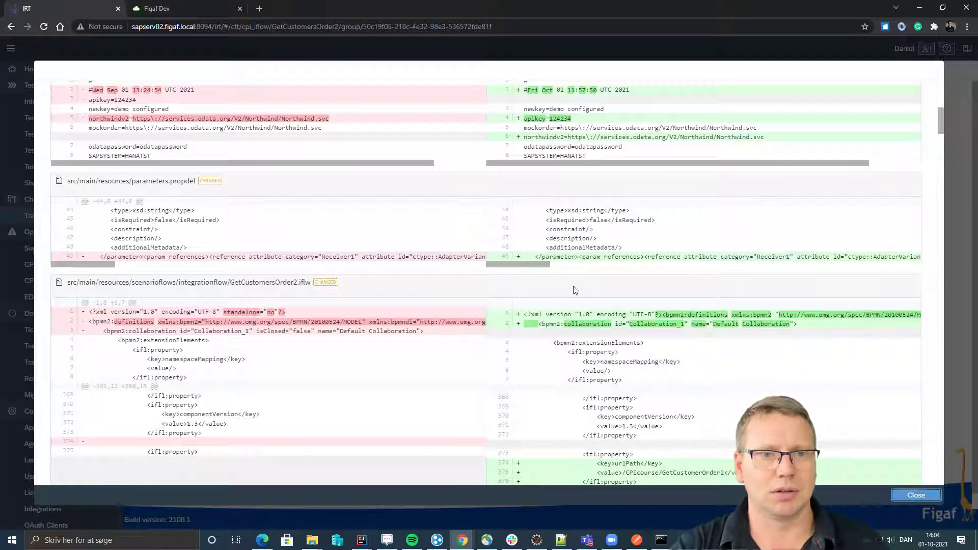
pyautogui.scroll(-10, 731, 291)
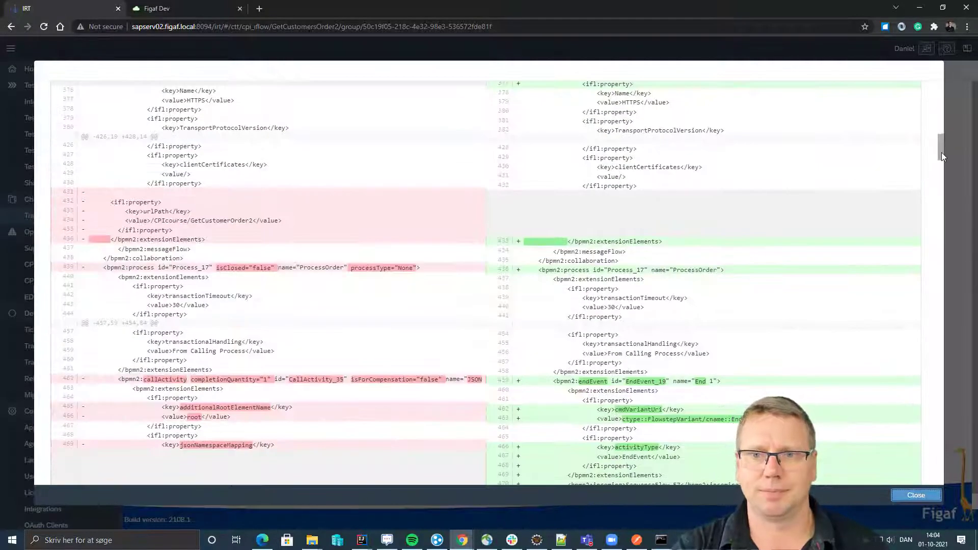
pyautogui.moveTo(941, 153); pyautogui.dragTo(944, 493)
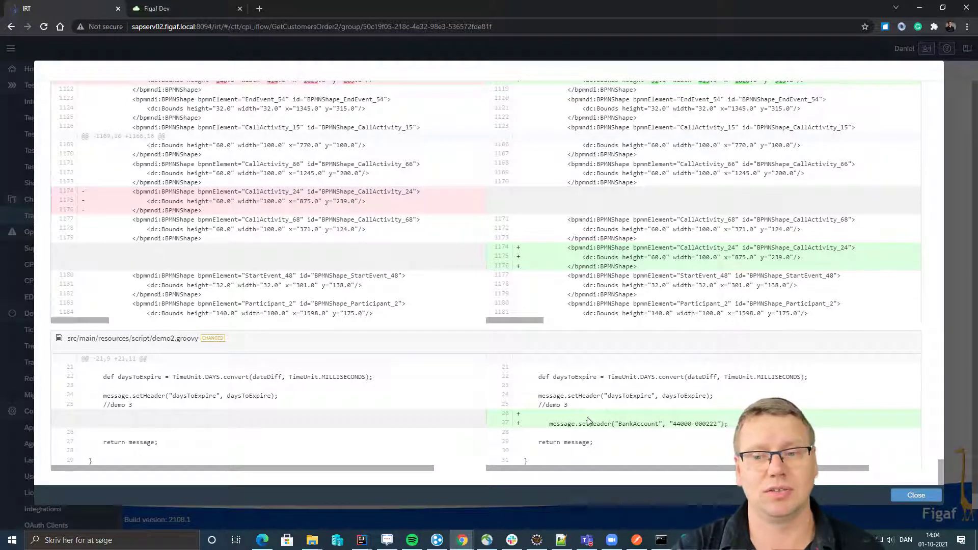
pyautogui.moveTo(584, 424); pyautogui.dragTo(524, 424)
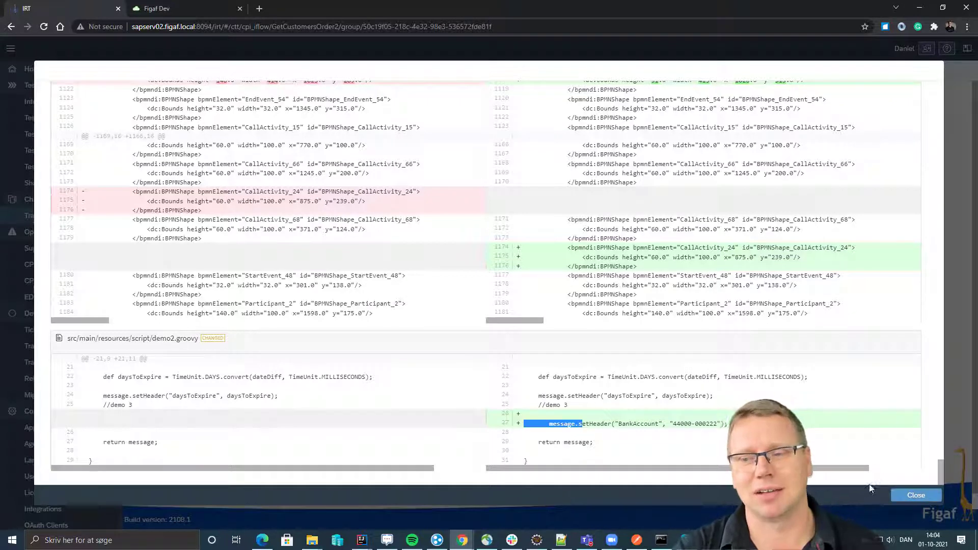
# Return to the GetCustomersOrder2 page and start a new ticket titled 'Ticket Transport'.
pyautogui.click(912, 498)
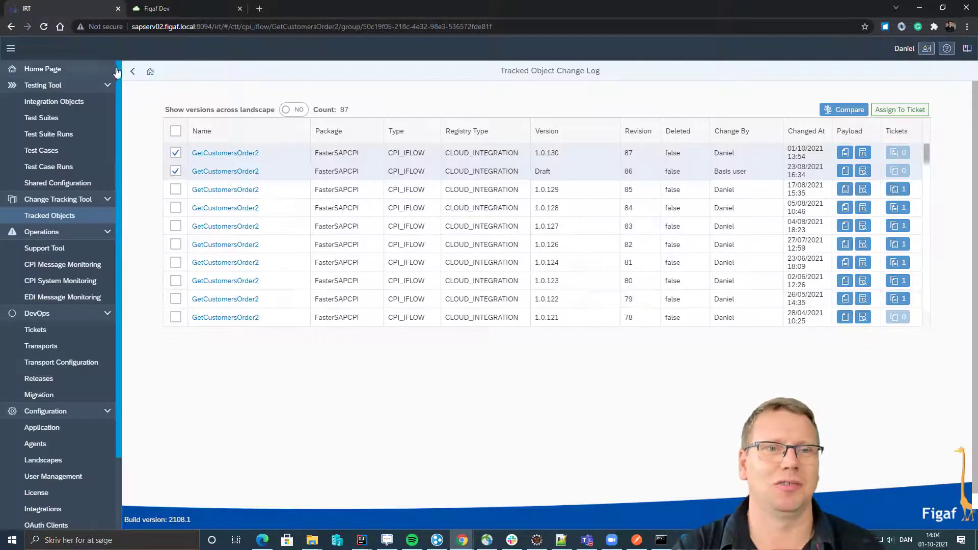
pyautogui.click(133, 71)
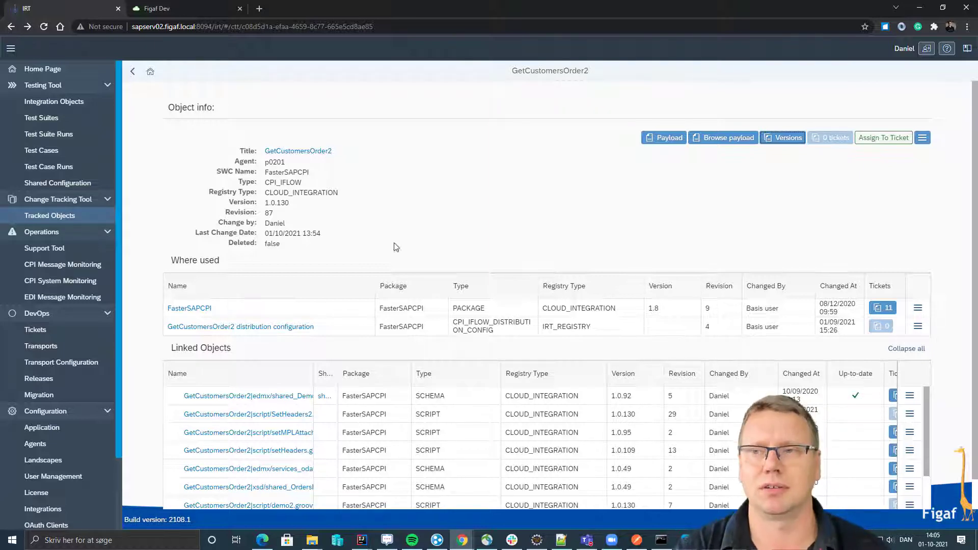
pyautogui.click(879, 137)
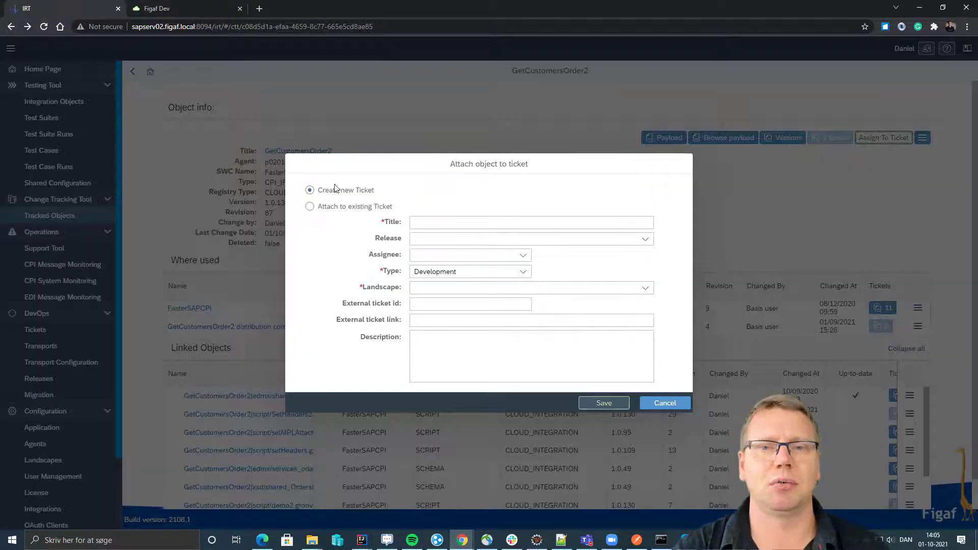
pyautogui.click(446, 220)
pyautogui.write('Ticket ')
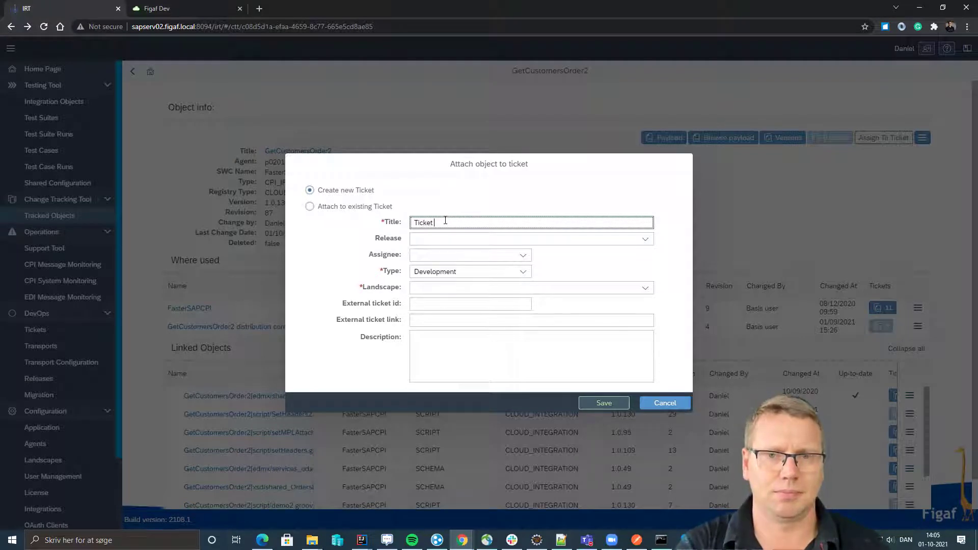
pyautogui.write('Transport')
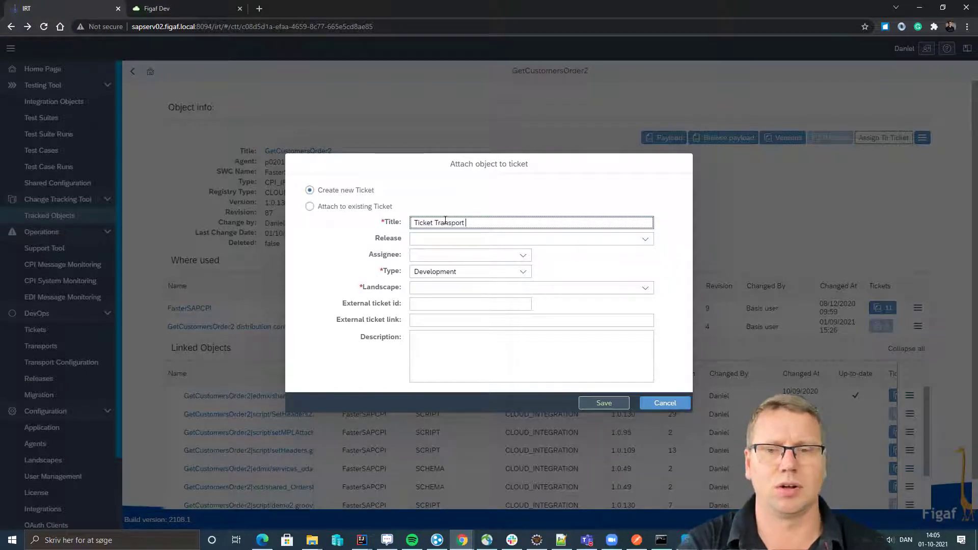
# Set landscape SAP CPI, external id Jira-2356 and description 'safsdfa', then save the ticket.
pyautogui.click(645, 288)
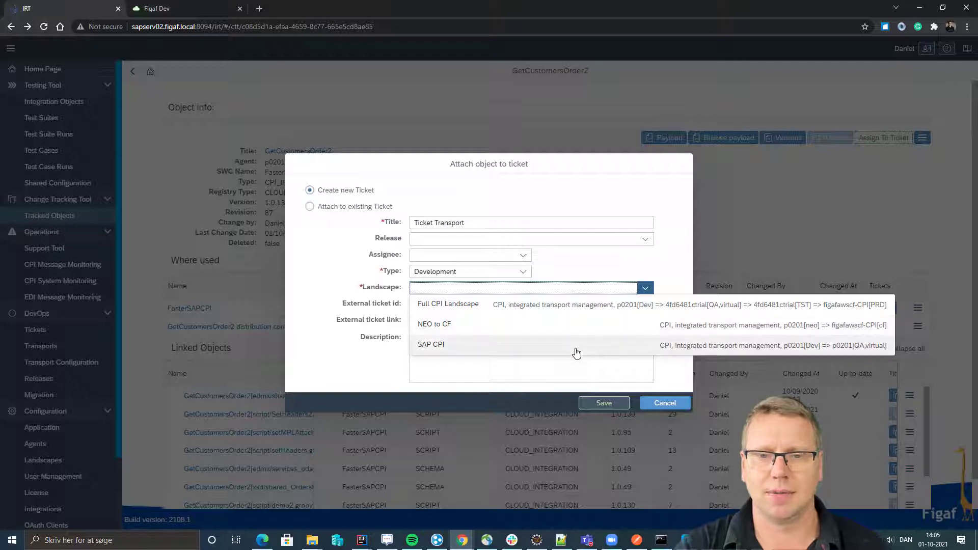
pyautogui.click(576, 345)
pyautogui.click(486, 305)
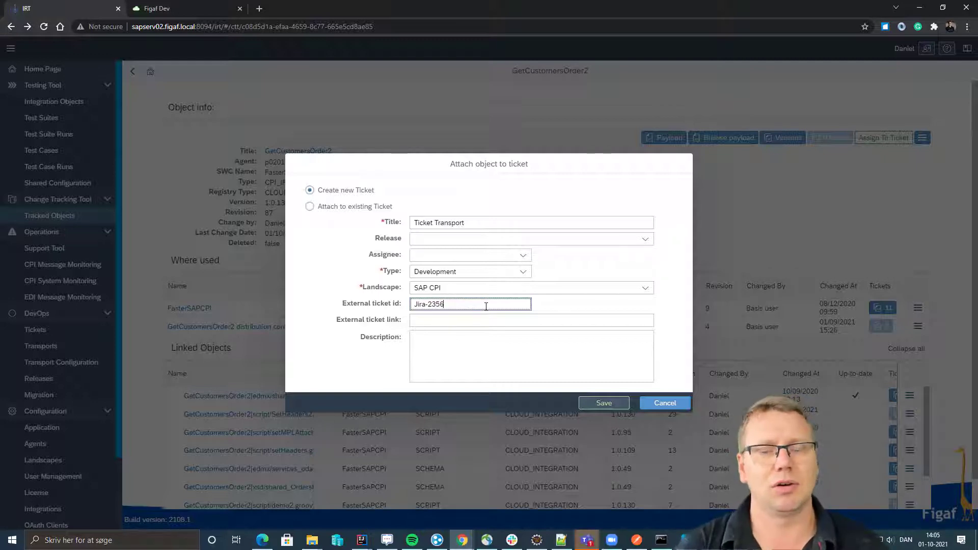
pyautogui.click(493, 367)
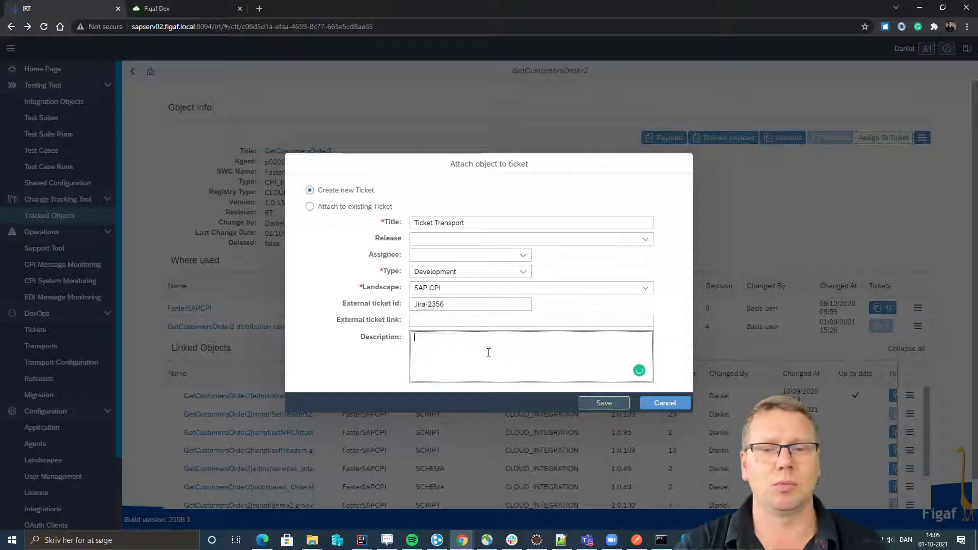
pyautogui.write('safsdfa')
pyautogui.click(623, 404)
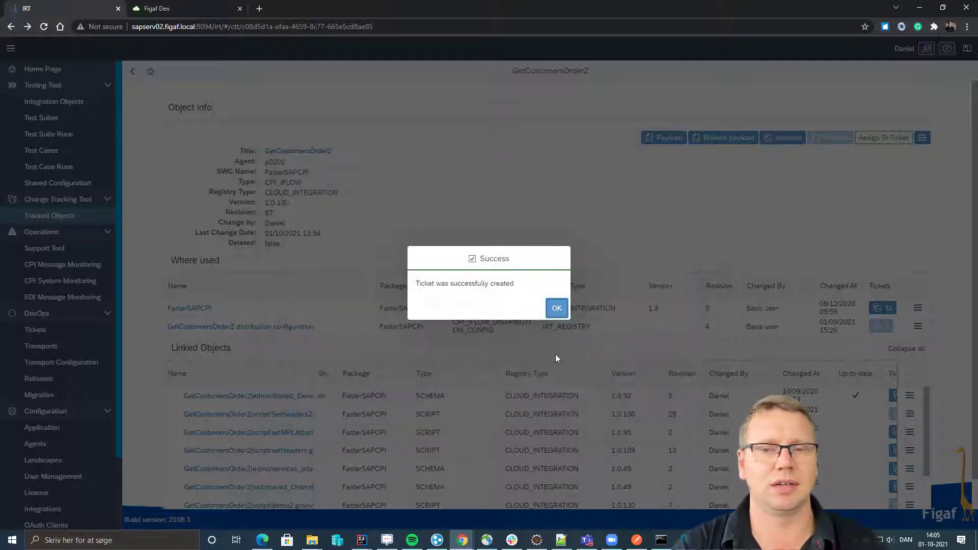
# Open the ticket and attach all dependent objects of the GetCustomersOrder2 iFlow.
pyautogui.click(554, 309)
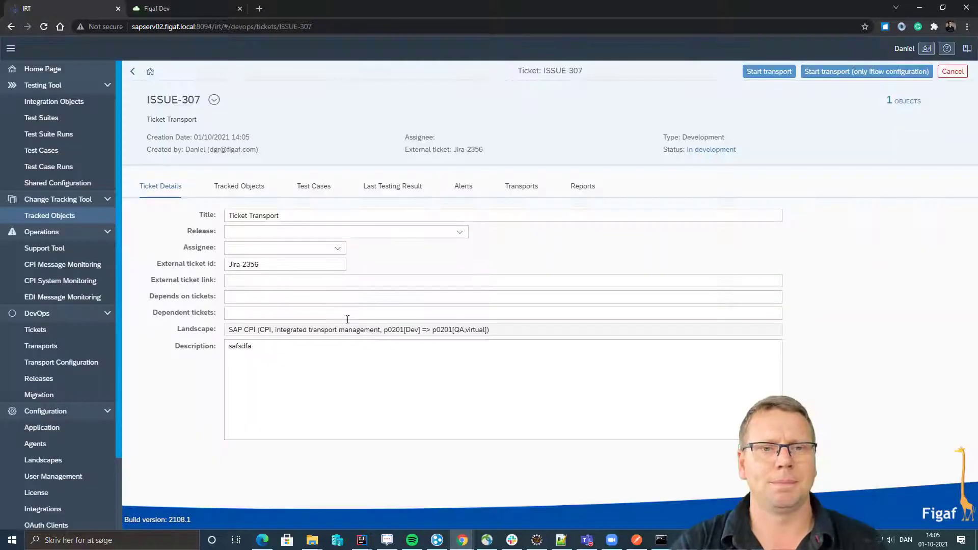
pyautogui.click(237, 188)
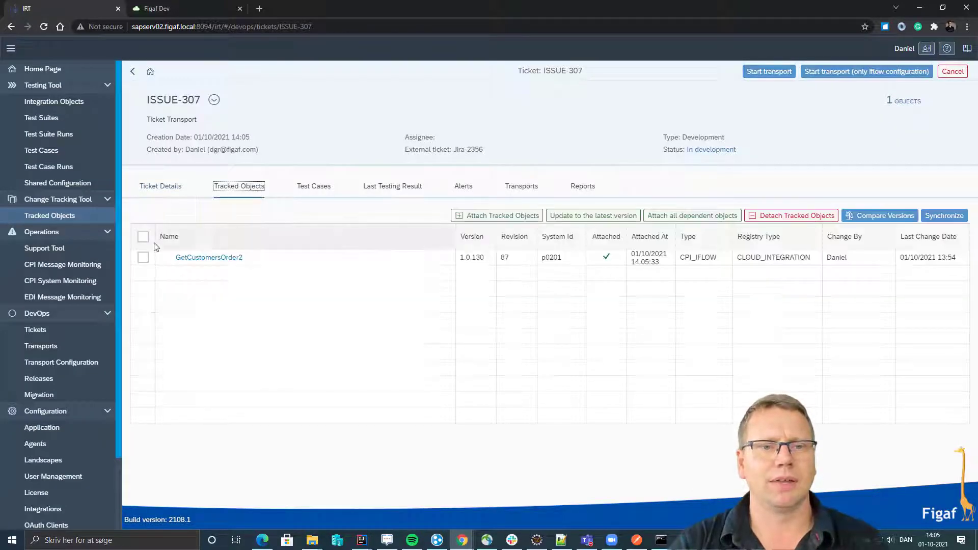
pyautogui.click(662, 216)
pyautogui.click(598, 308)
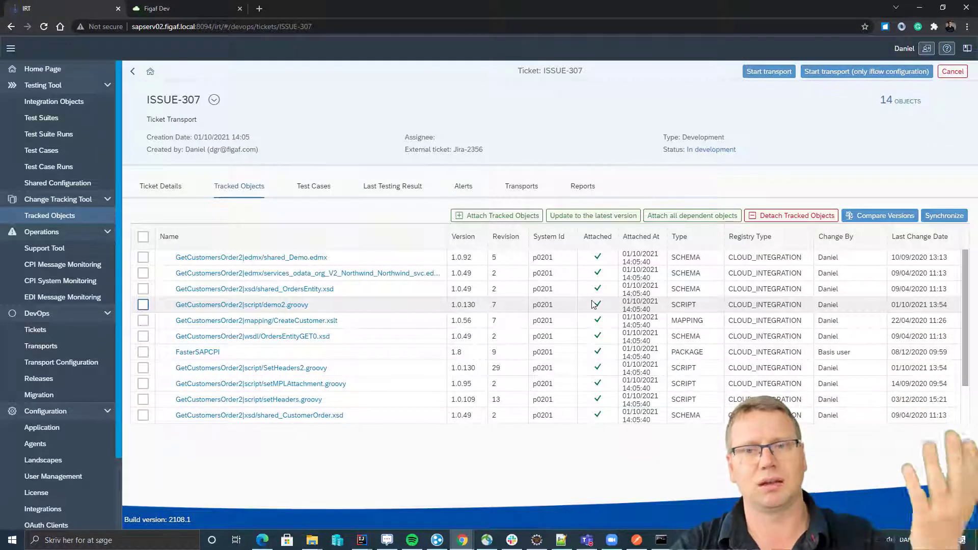
# Link the first GetCustomersOrder2 regression test case to the ticket and save.
pyautogui.click(310, 188)
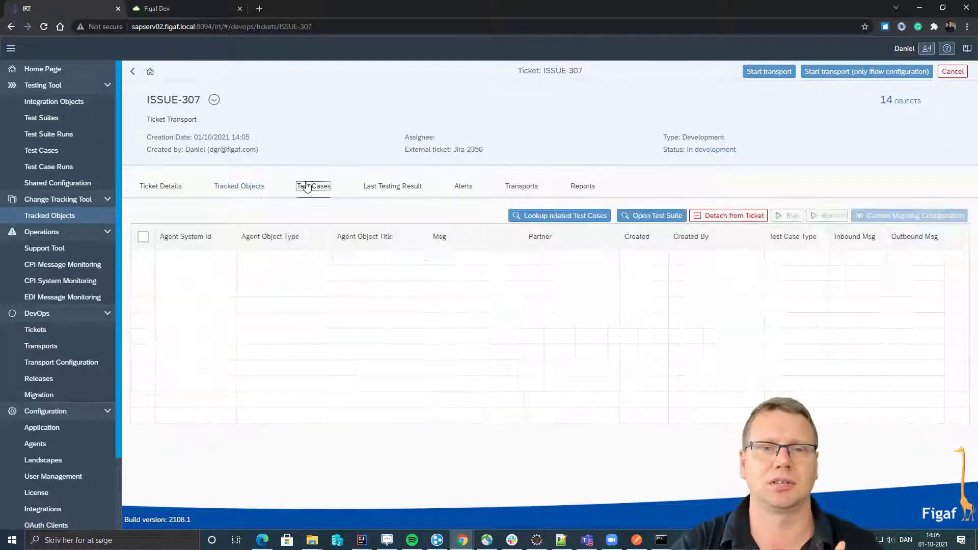
pyautogui.click(555, 216)
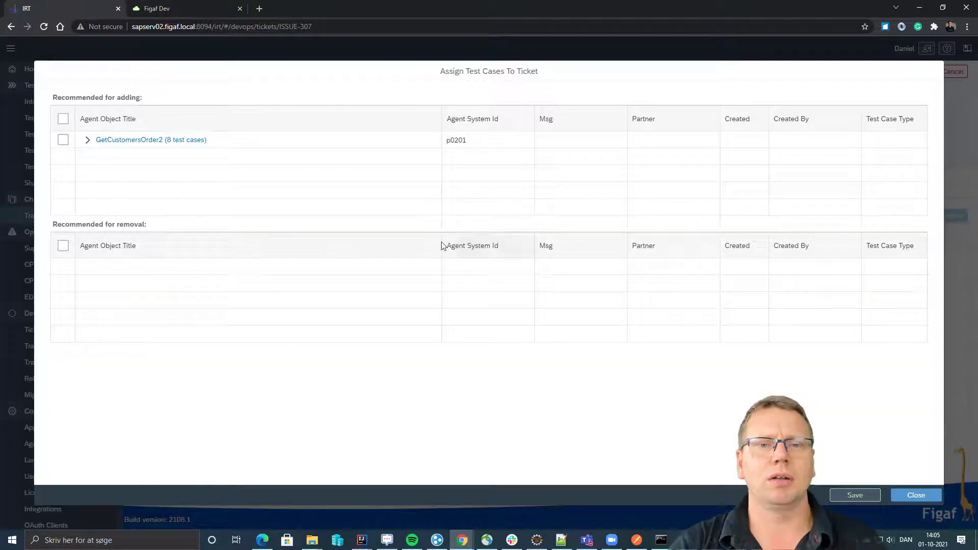
pyautogui.click(87, 141)
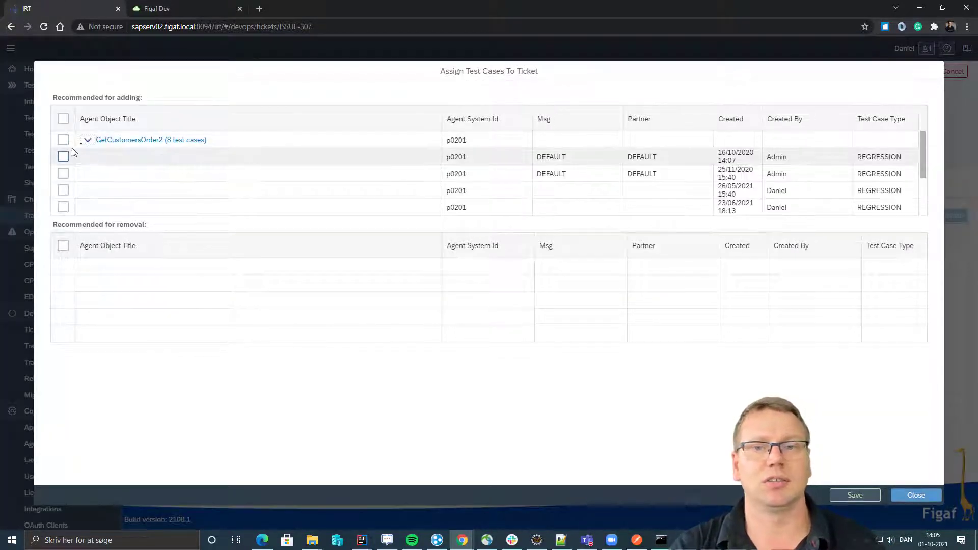
pyautogui.click(63, 157)
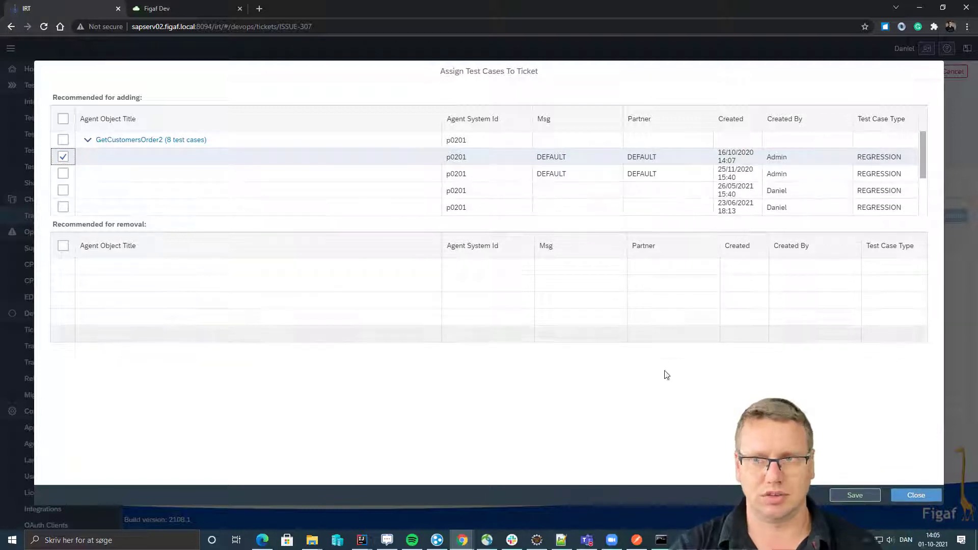
pyautogui.click(855, 495)
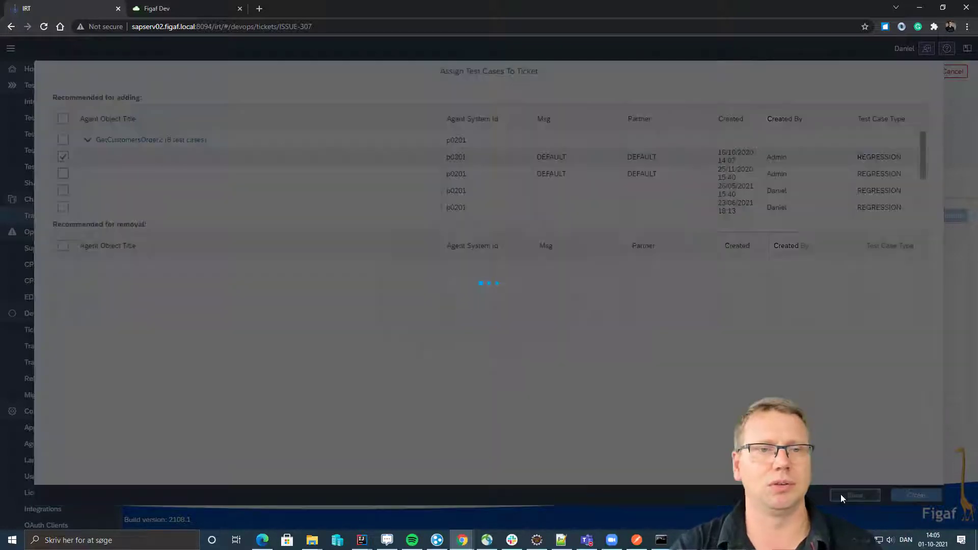
pyautogui.click(554, 307)
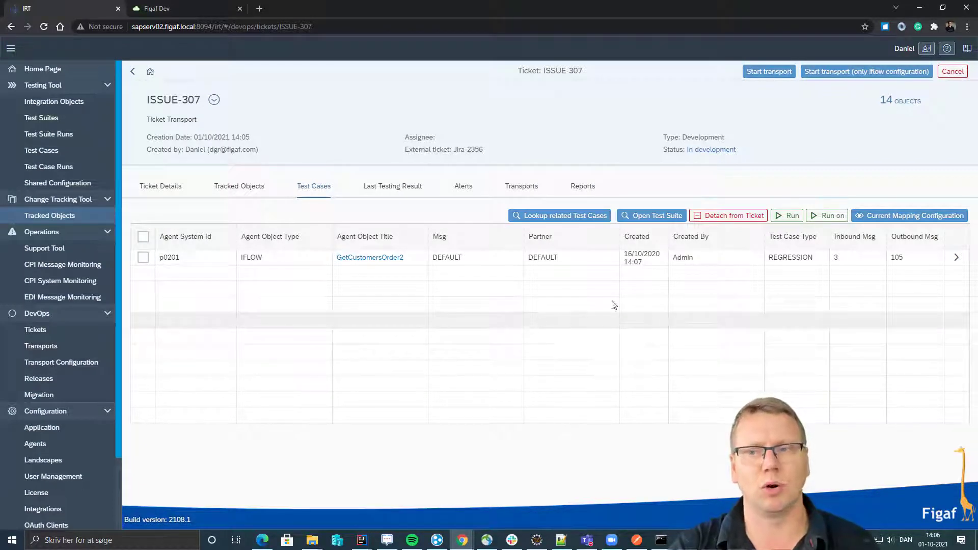
# Run the ticket's test case on system p0201.
pyautogui.click(827, 218)
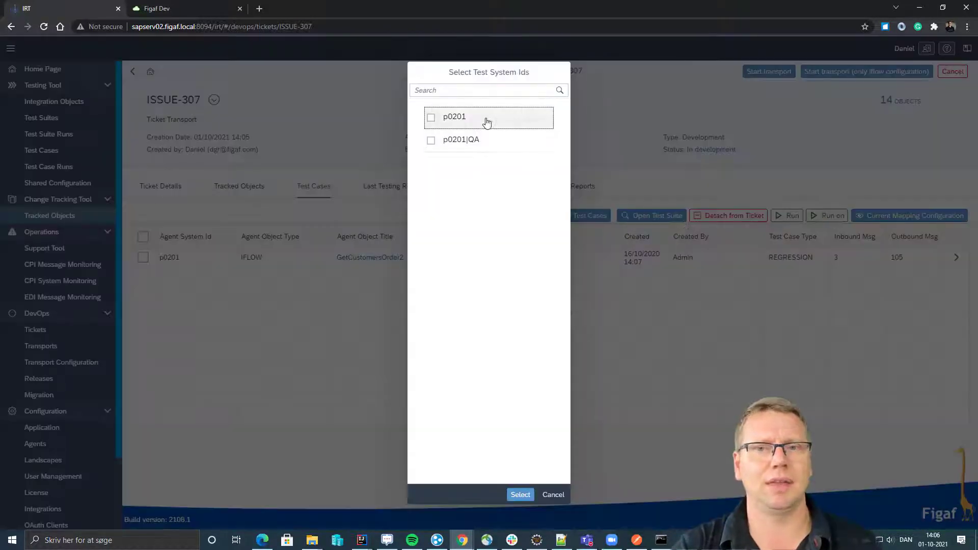
pyautogui.click(485, 118)
pyautogui.click(520, 494)
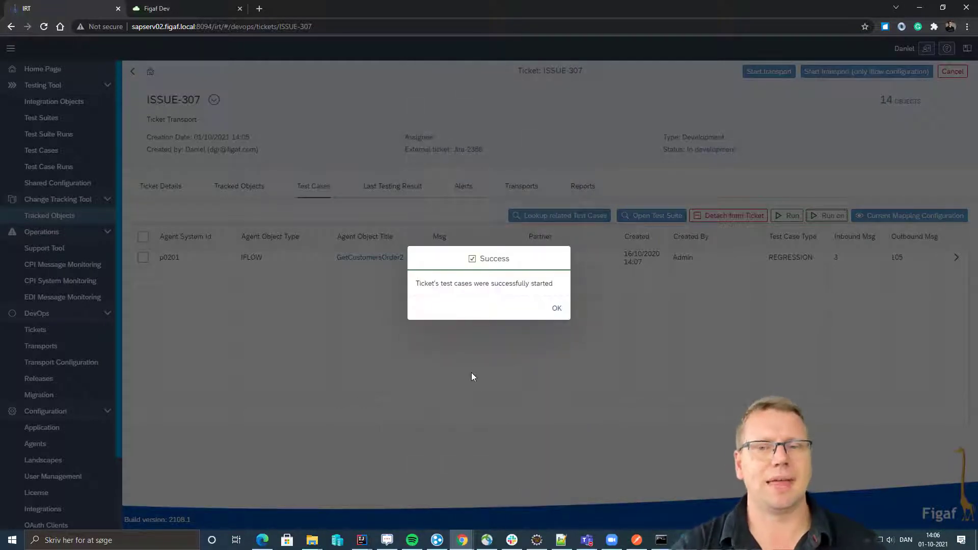
pyautogui.press('Return')
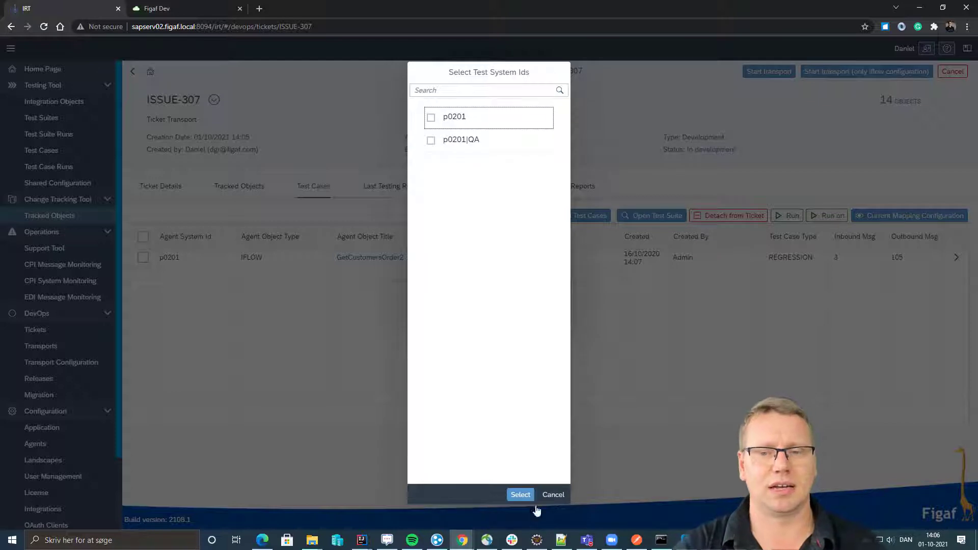
pyautogui.click(553, 495)
pyautogui.click(555, 307)
# Refresh the latest testing results and view the GetCustomersOrder2 test run details.
pyautogui.click(420, 188)
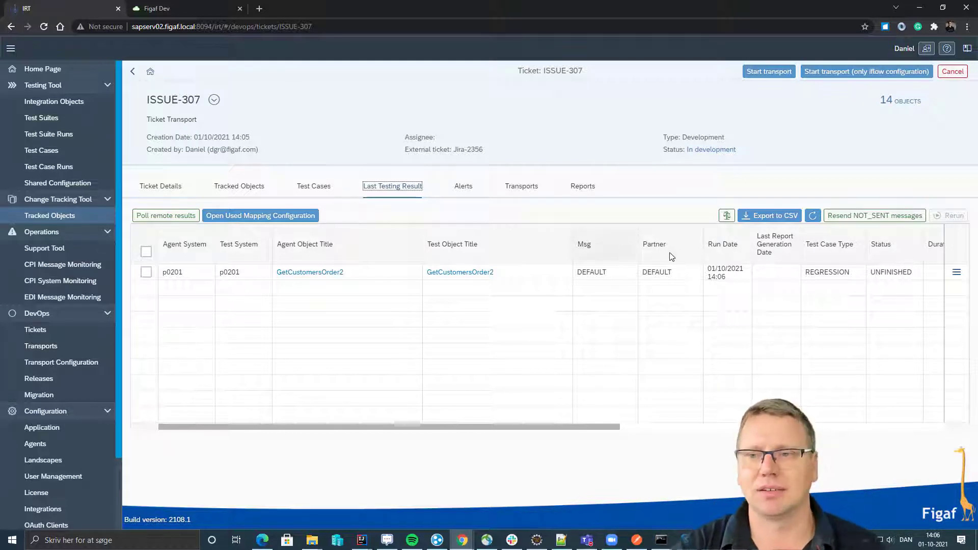
pyautogui.click(813, 216)
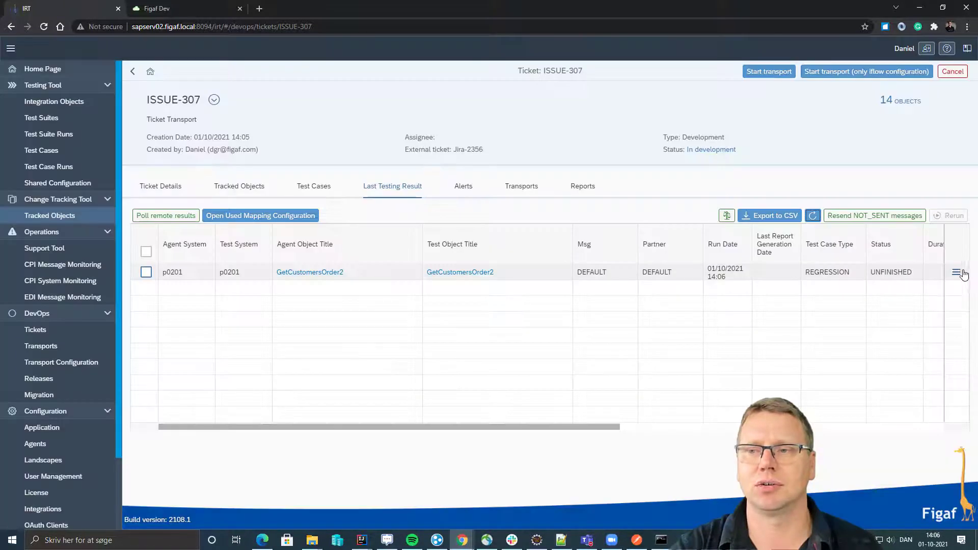
pyautogui.click(957, 272)
pyautogui.click(900, 288)
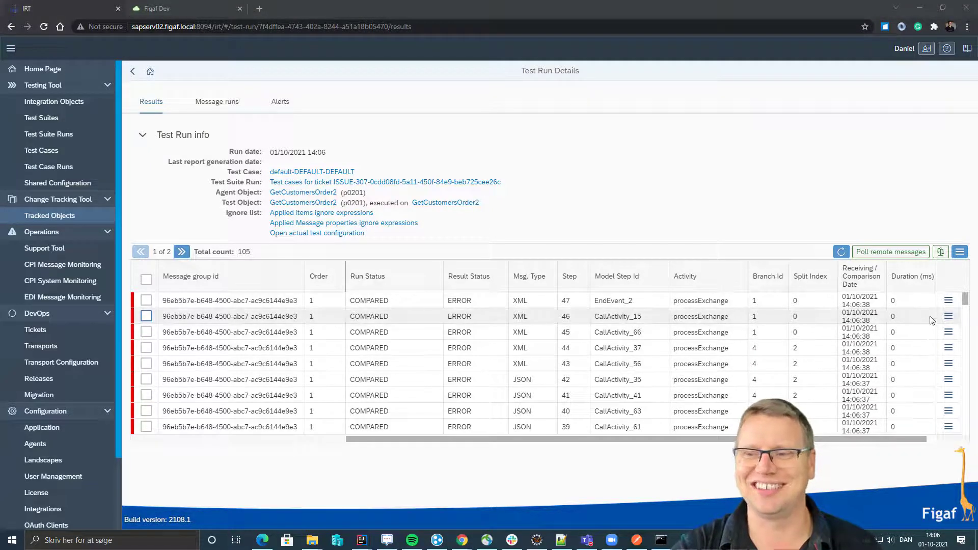
# Add the newError7:exchange-property difference of the first error row to the ignore list.
pyautogui.click(948, 317)
pyautogui.click(900, 344)
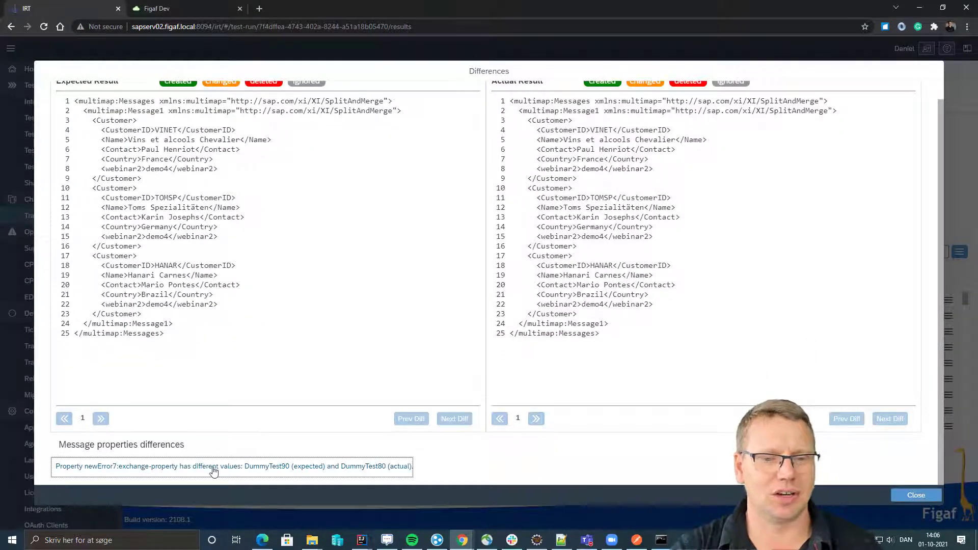
pyautogui.click(214, 468)
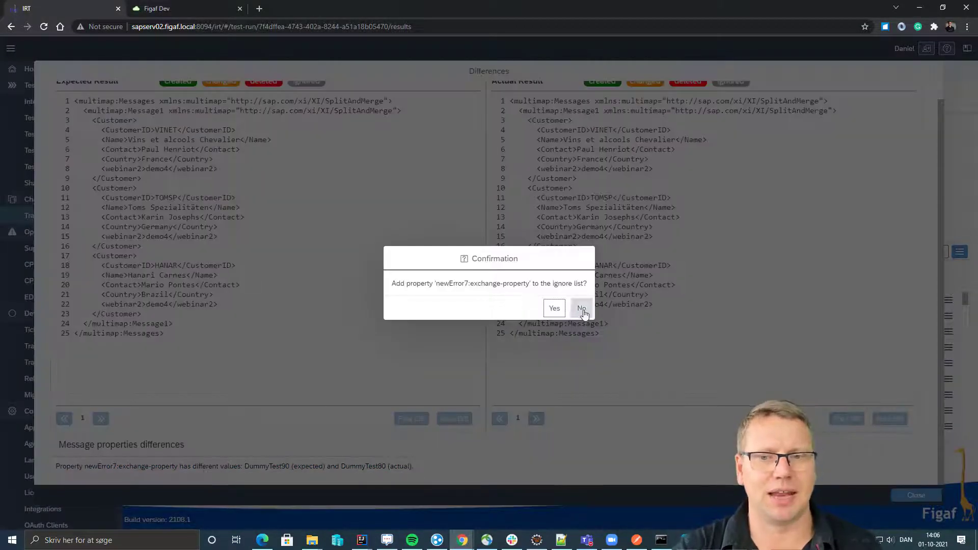
pyautogui.click(554, 308)
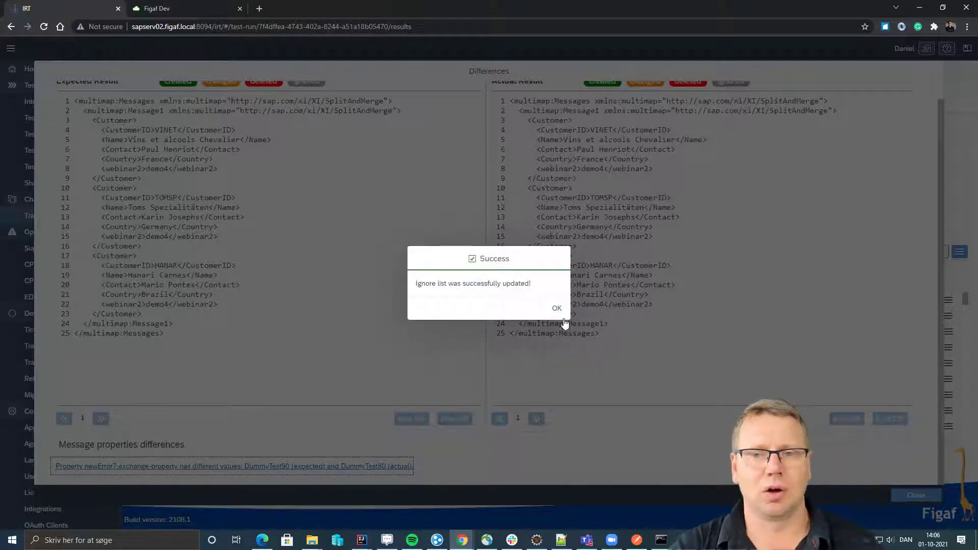
pyautogui.click(557, 308)
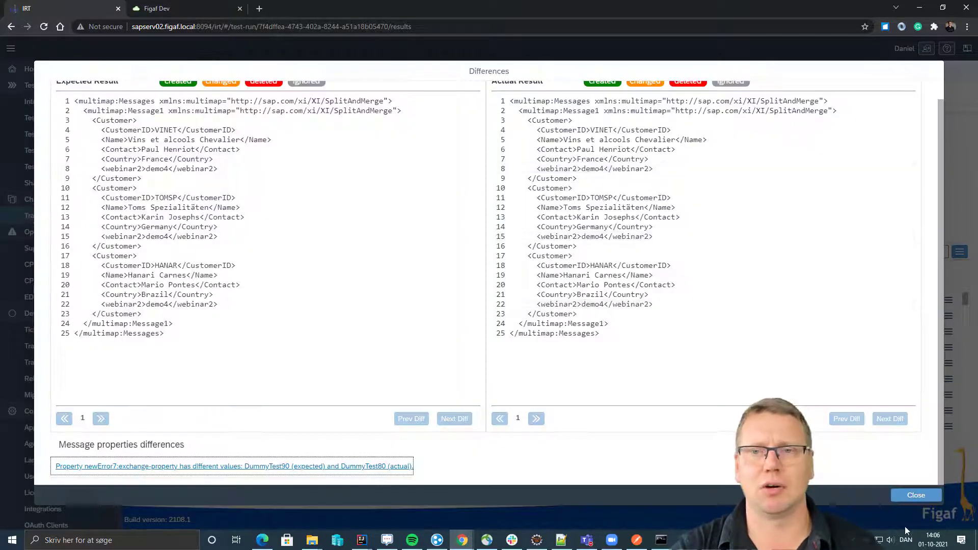
pyautogui.click(916, 495)
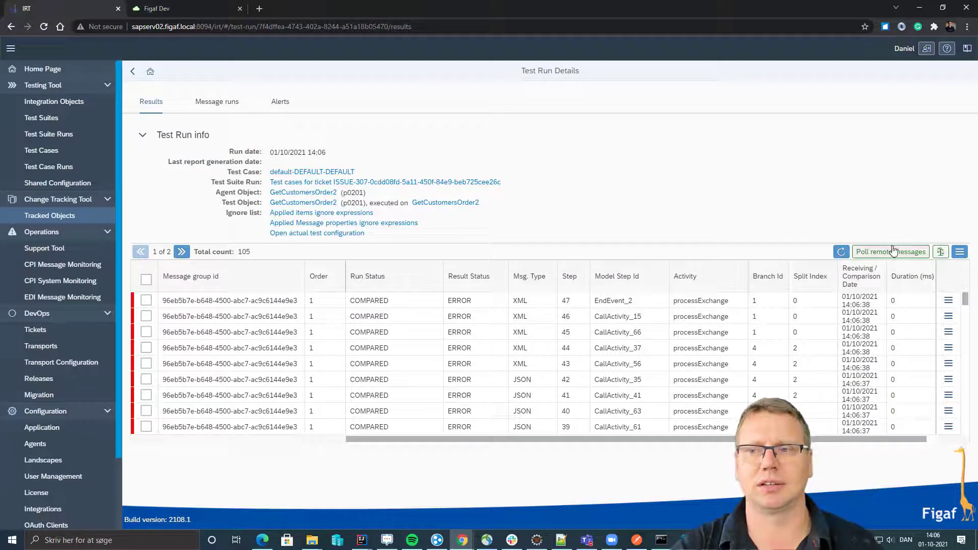
# Select all result rows and update the test case from these run results.
pyautogui.click(146, 279)
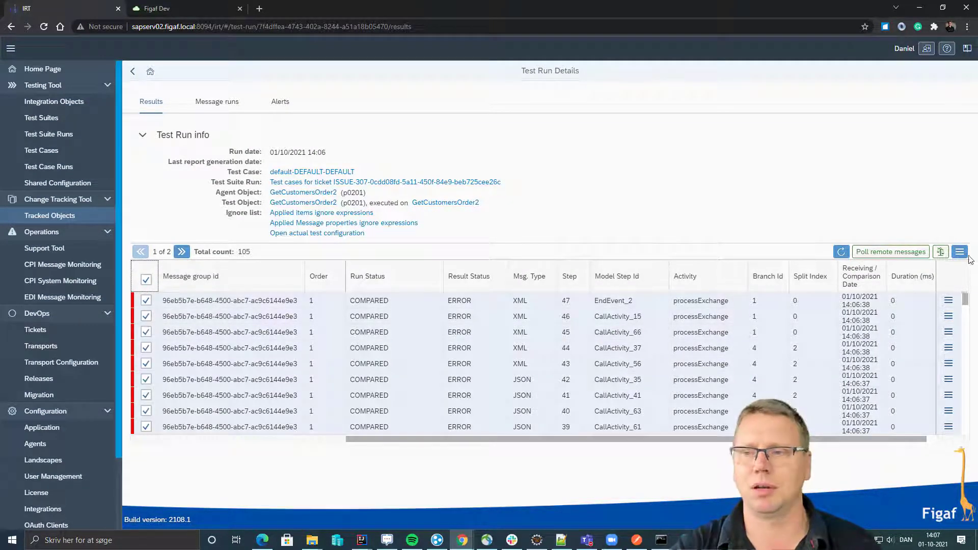
pyautogui.click(959, 251)
pyautogui.click(881, 268)
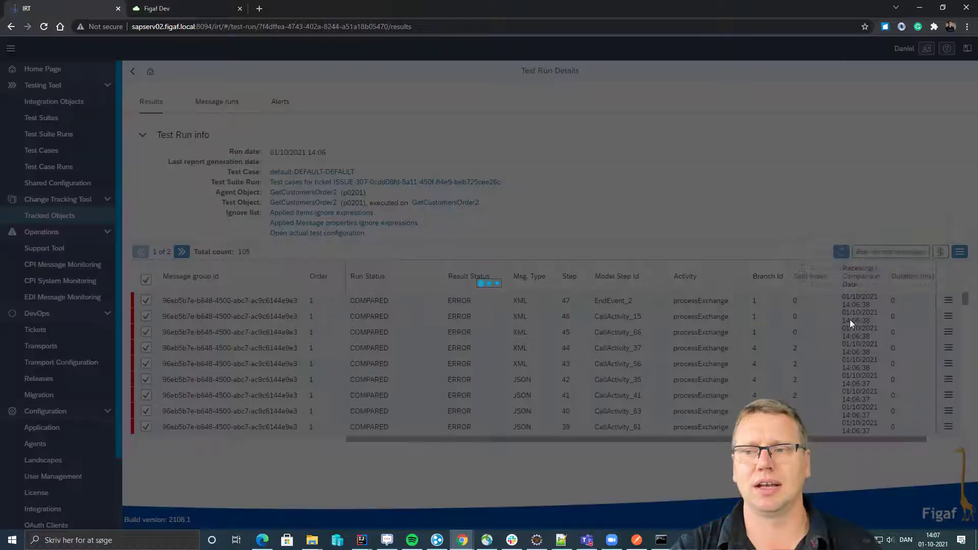
pyautogui.click(555, 309)
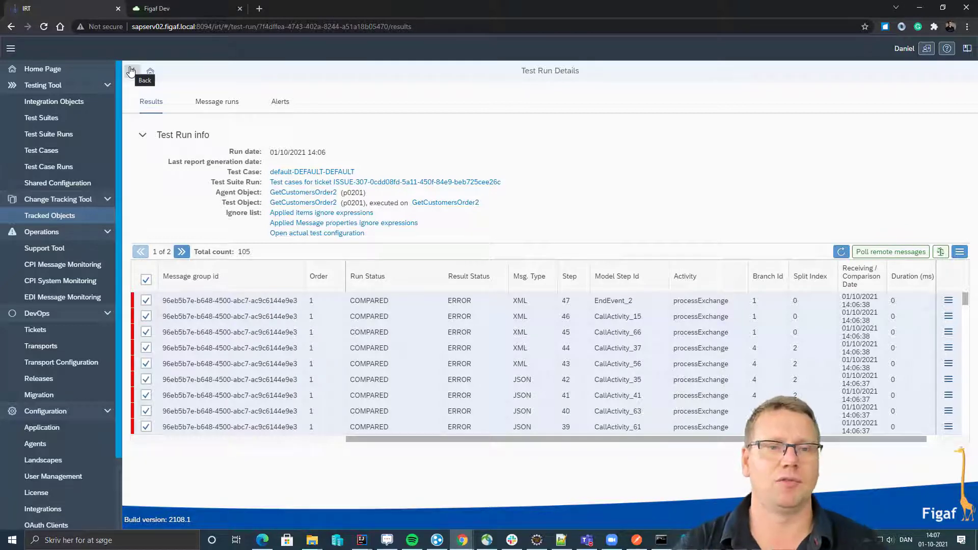
# Start a transport for ISSUE-307, refresh until done, and open TRANSPORT-463.
pyautogui.click(131, 70)
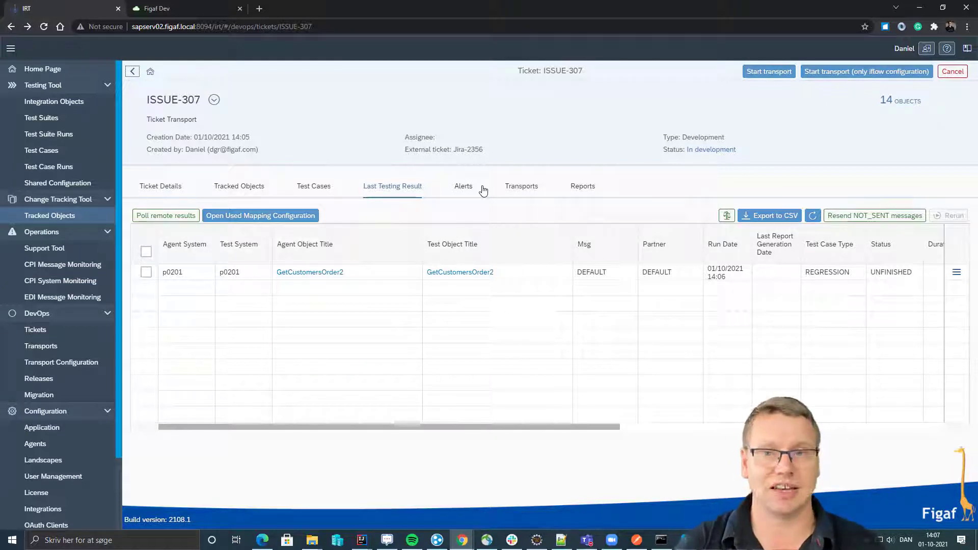
pyautogui.click(768, 72)
pyautogui.click(682, 327)
pyautogui.click(680, 326)
pyautogui.click(681, 329)
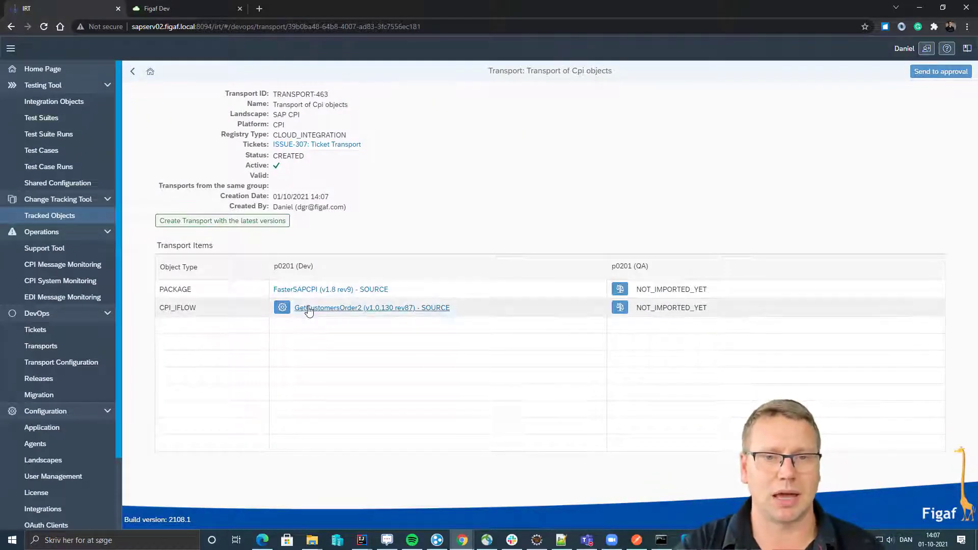
pyautogui.click(620, 308)
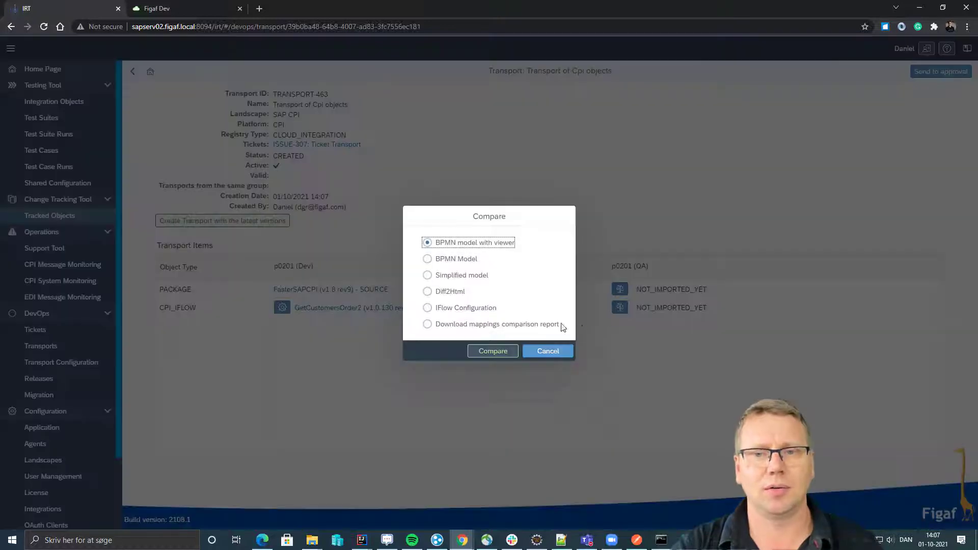
pyautogui.click(497, 353)
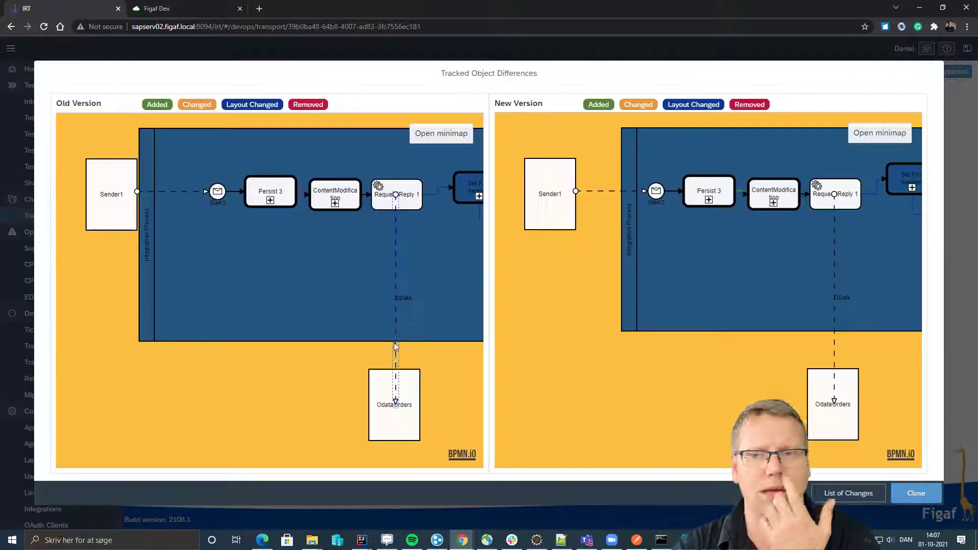
pyautogui.moveTo(427, 389); pyautogui.dragTo(77, 383)
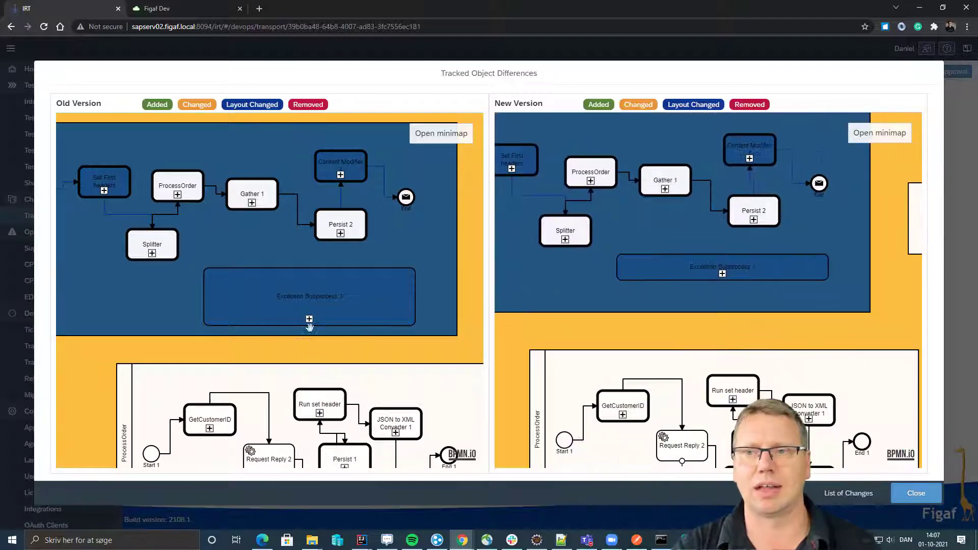
pyautogui.click(904, 495)
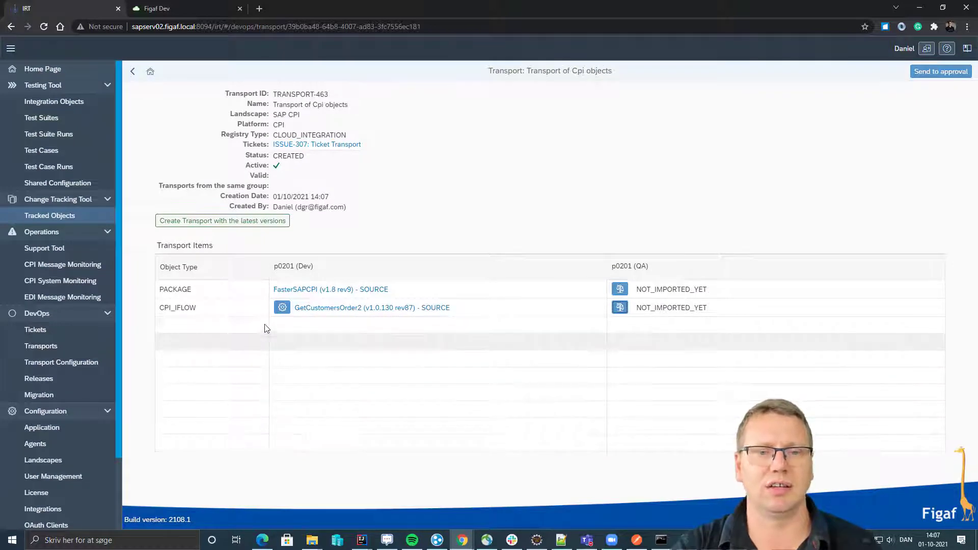
# Edit the p0201 (QA) apikey in the GetCustomersOrder2 transport configuration and save it.
pyautogui.click(283, 311)
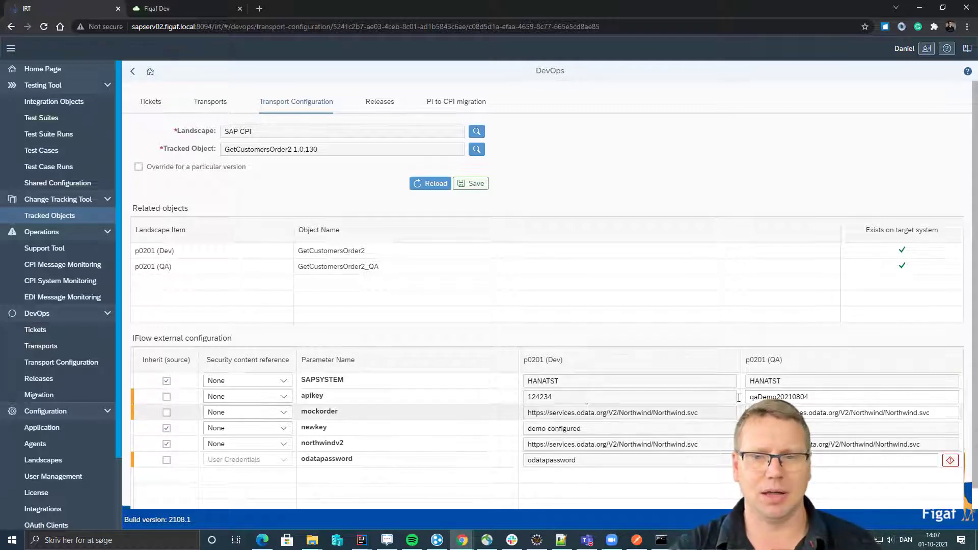
pyautogui.click(834, 397)
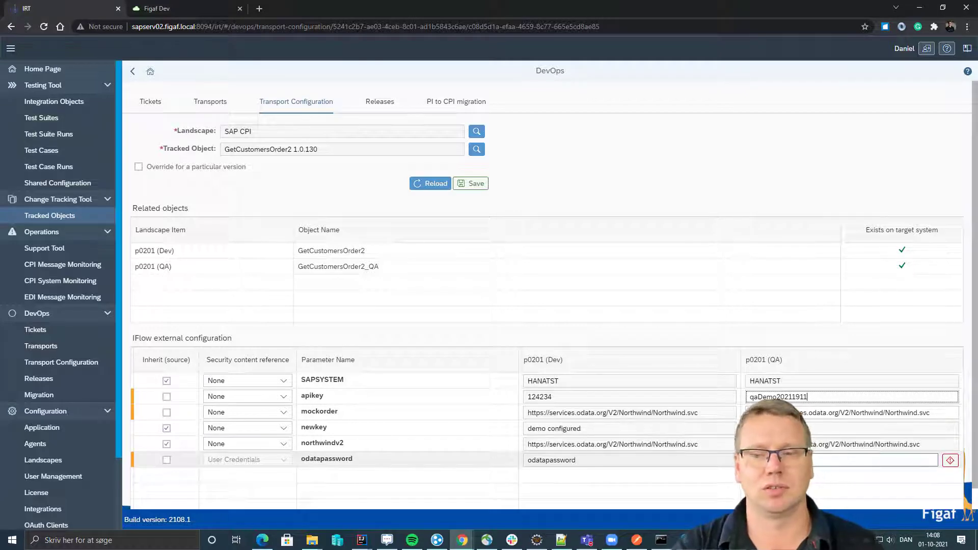
pyautogui.click(472, 183)
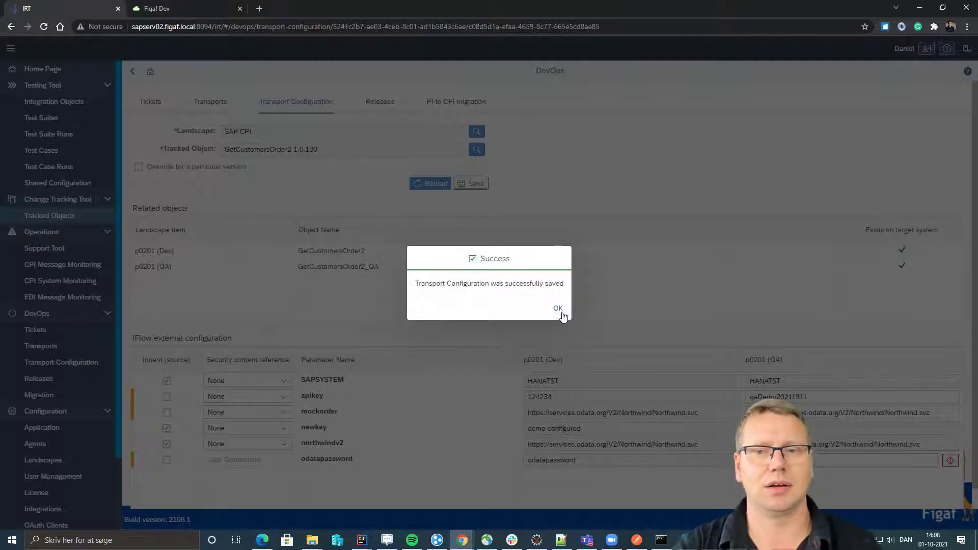
# Send TRANSPORT-463 for approval, then approve it with comment 'good' to begin the QA import.
pyautogui.click(557, 307)
pyautogui.click(132, 71)
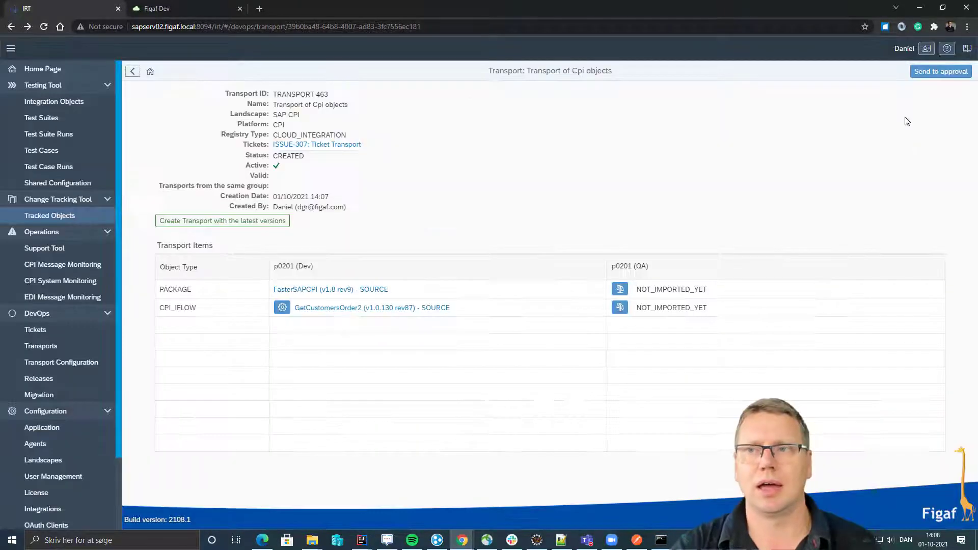
pyautogui.click(942, 72)
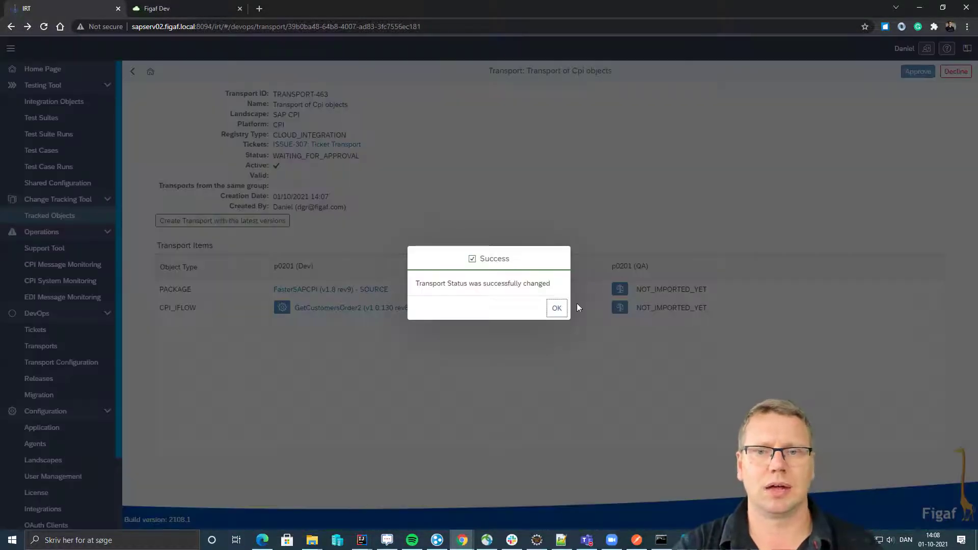
pyautogui.click(555, 310)
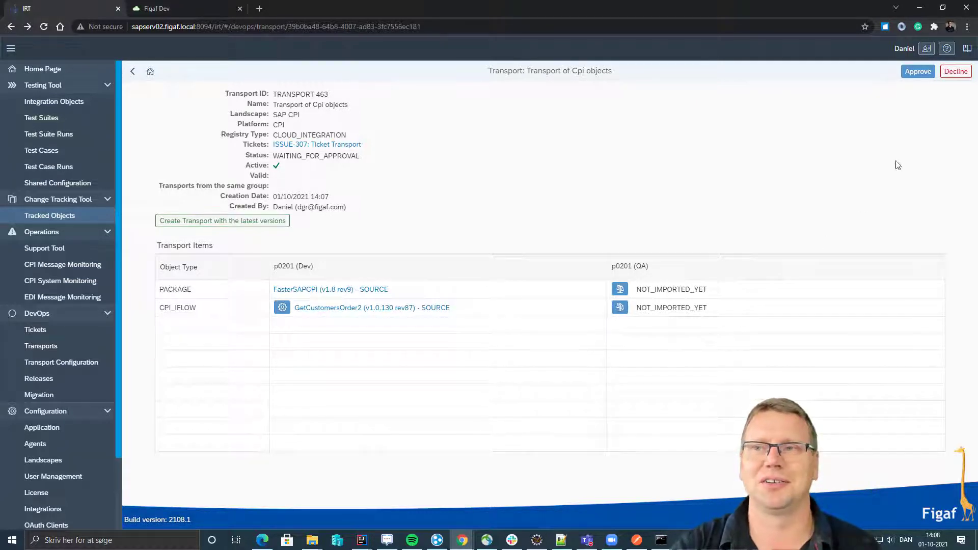
pyautogui.click(916, 77)
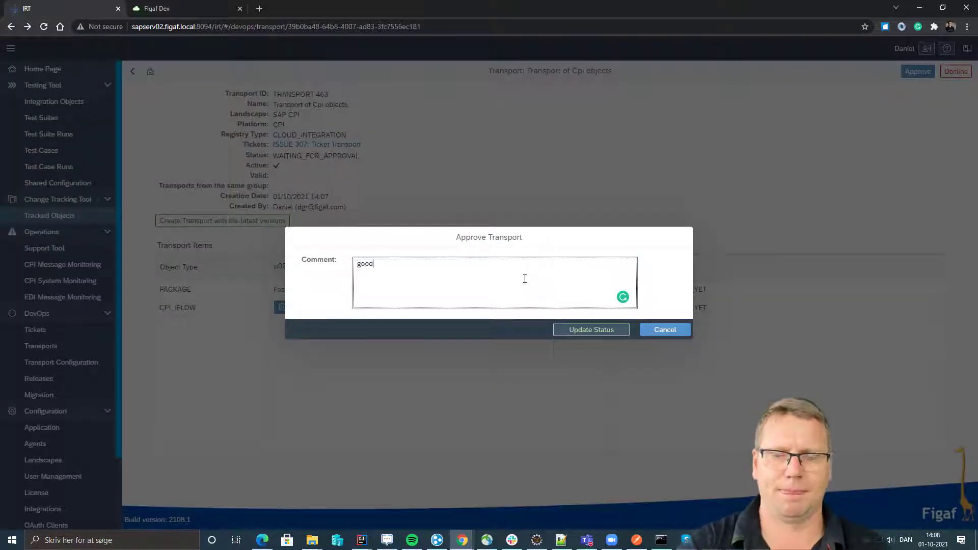
pyautogui.click(566, 331)
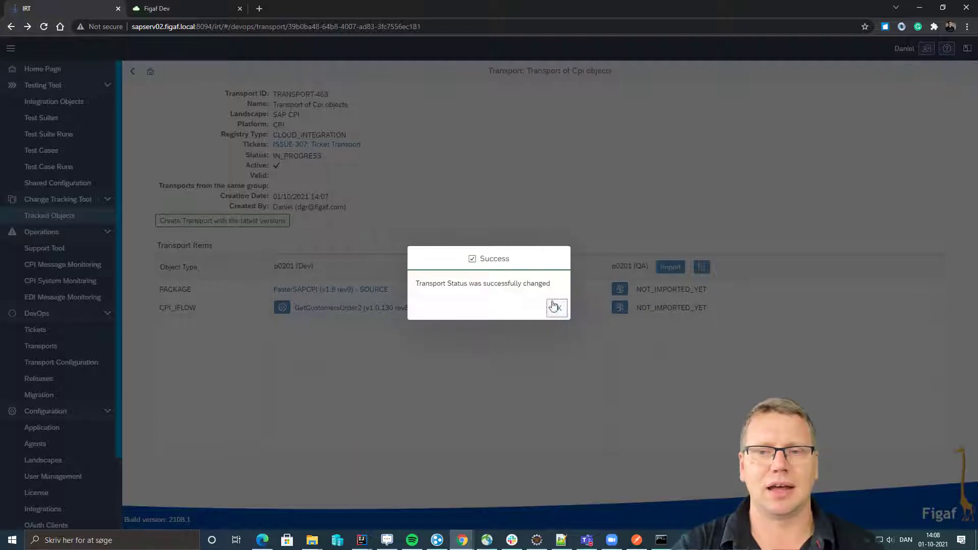
pyautogui.click(555, 309)
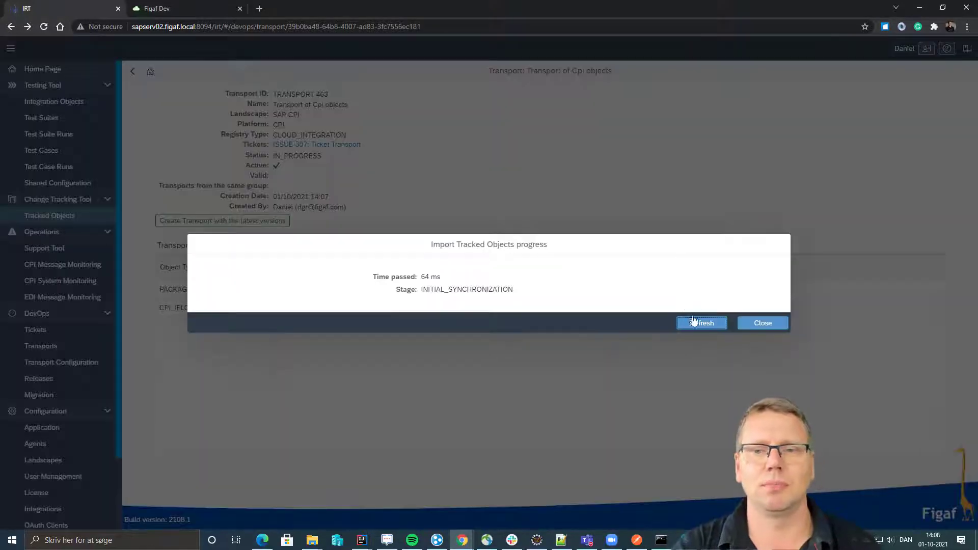
# Refresh until the TRANSPORT-463 QA import finishes, then review and dismiss the missing credentials warning.
pyautogui.click(695, 324)
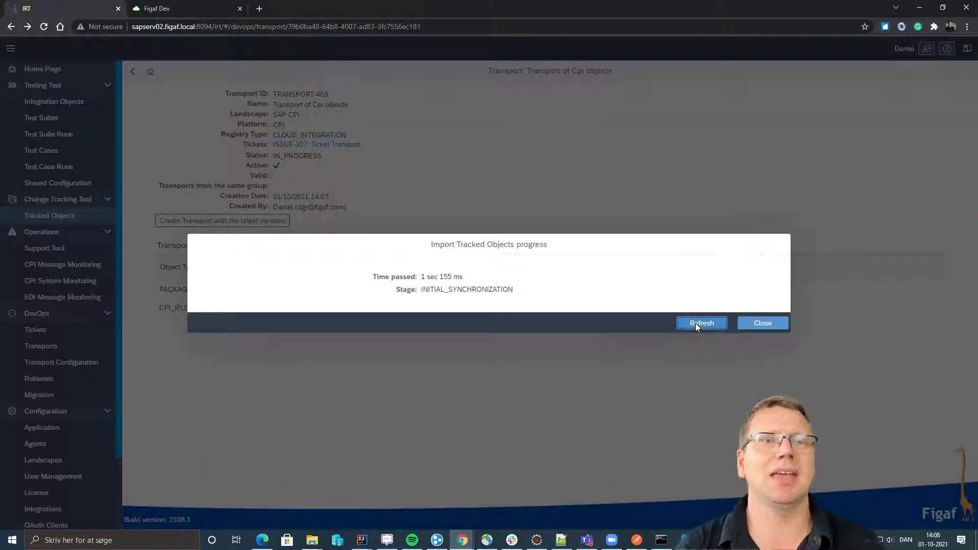
pyautogui.click(696, 323)
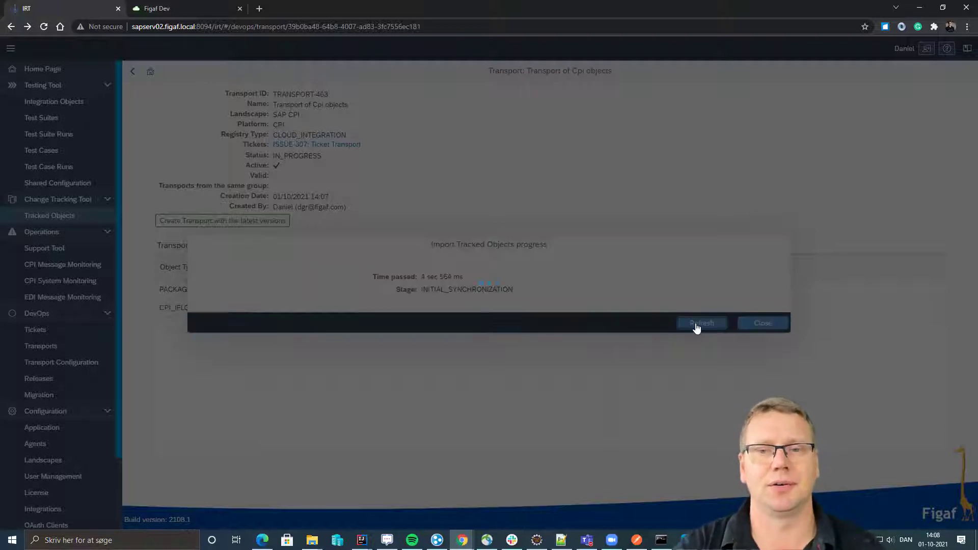
pyautogui.click(696, 324)
pyautogui.click(696, 324)
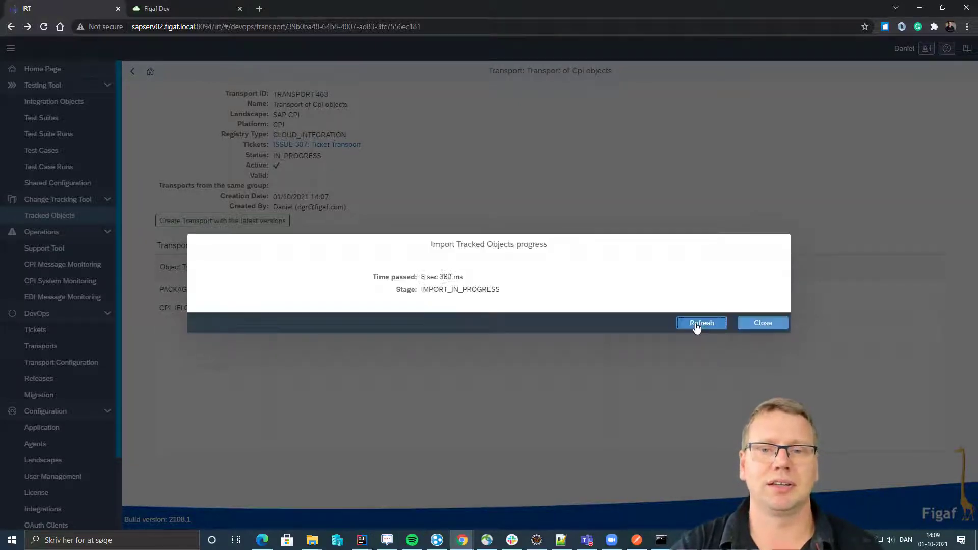
pyautogui.click(702, 323)
pyautogui.click(701, 323)
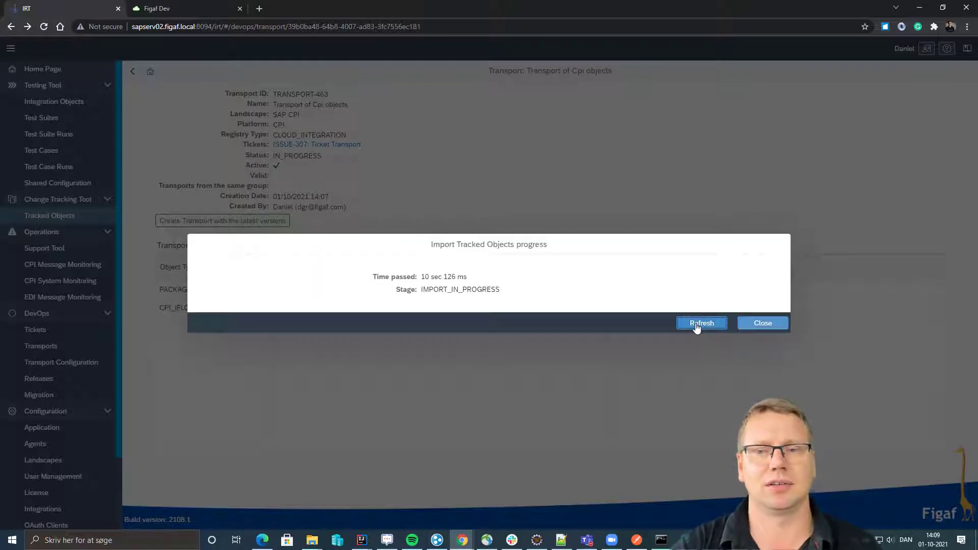
pyautogui.click(702, 323)
pyautogui.click(695, 323)
pyautogui.click(753, 323)
pyautogui.click(619, 305)
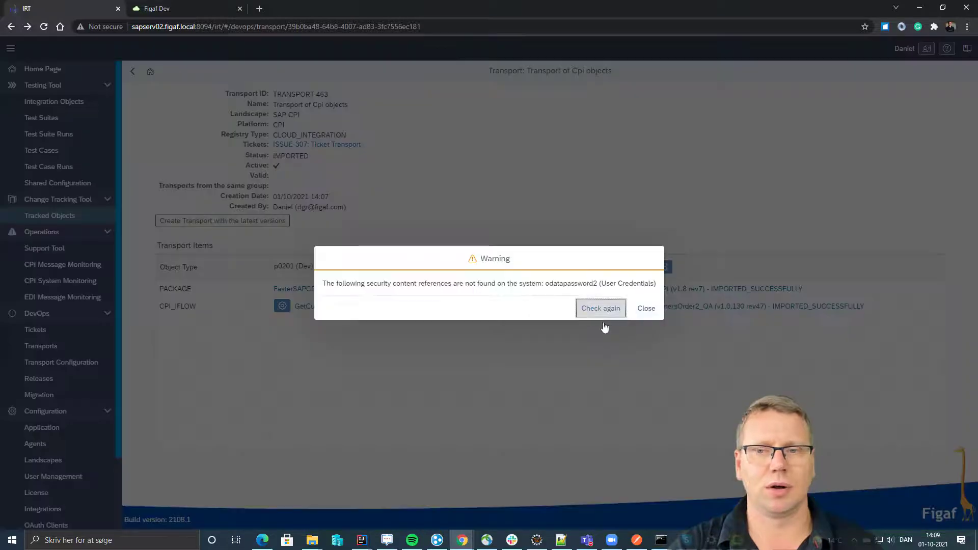
pyautogui.click(644, 308)
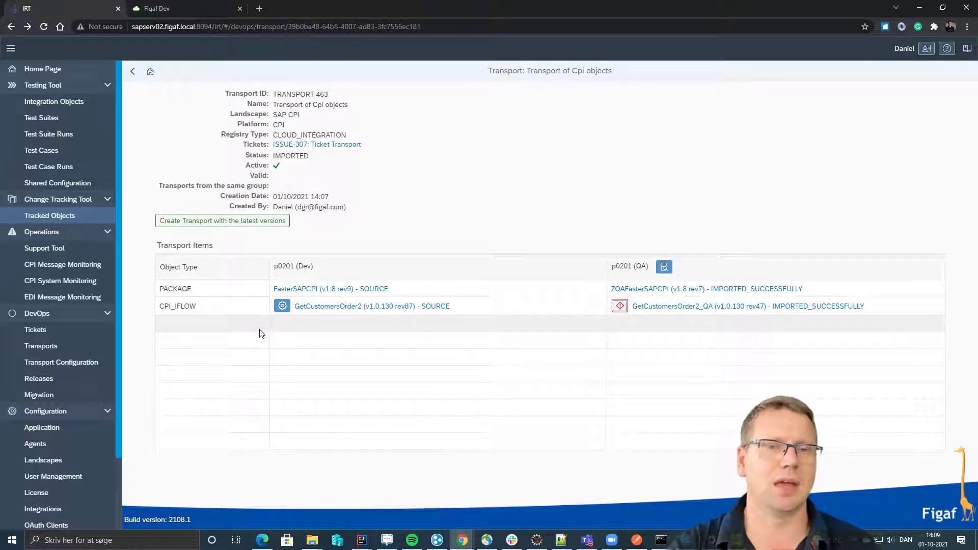
# Open ticket ISSUE-307 and resolve it to In production.
pyautogui.click(344, 146)
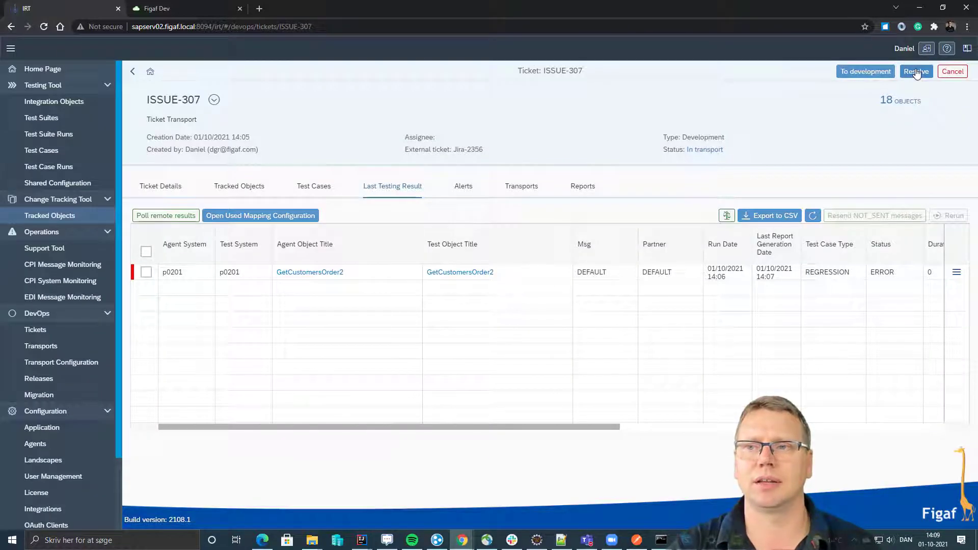
pyautogui.click(916, 71)
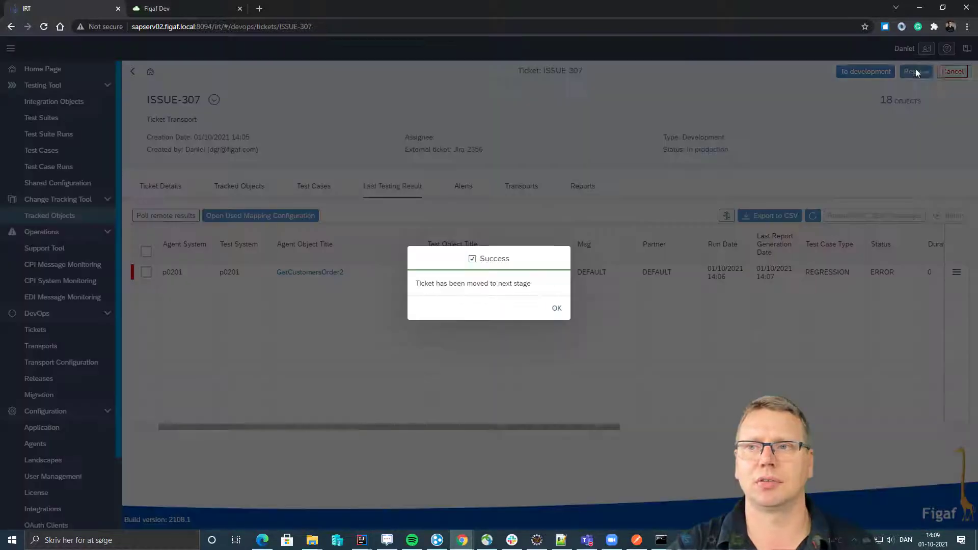
pyautogui.click(557, 308)
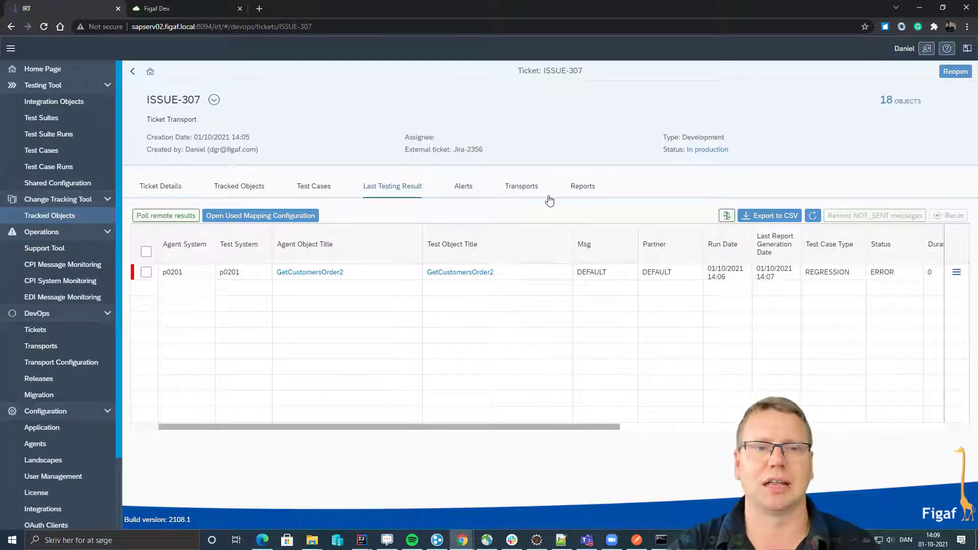
# Generate the ISSUE-307 ticket report, download it, and open the Excel file.
pyautogui.click(577, 186)
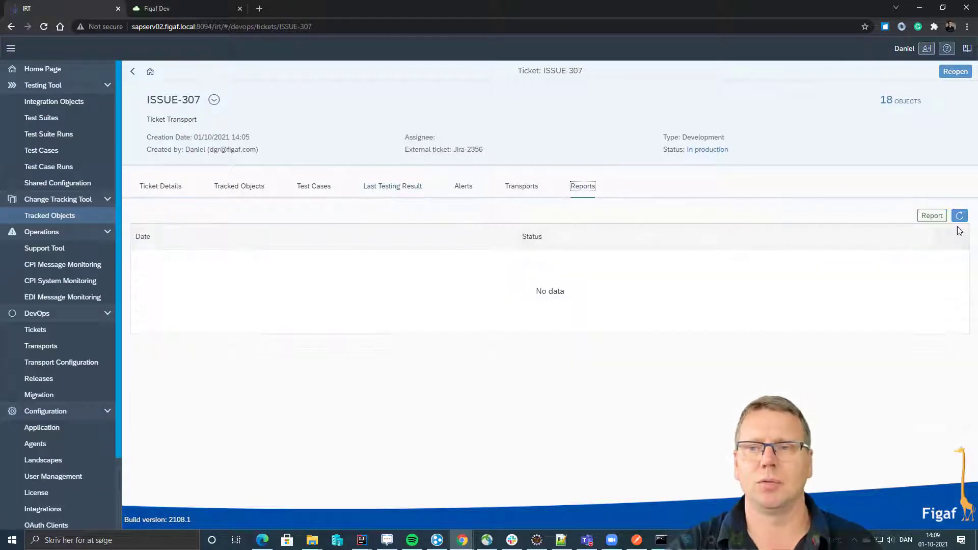
pyautogui.click(932, 216)
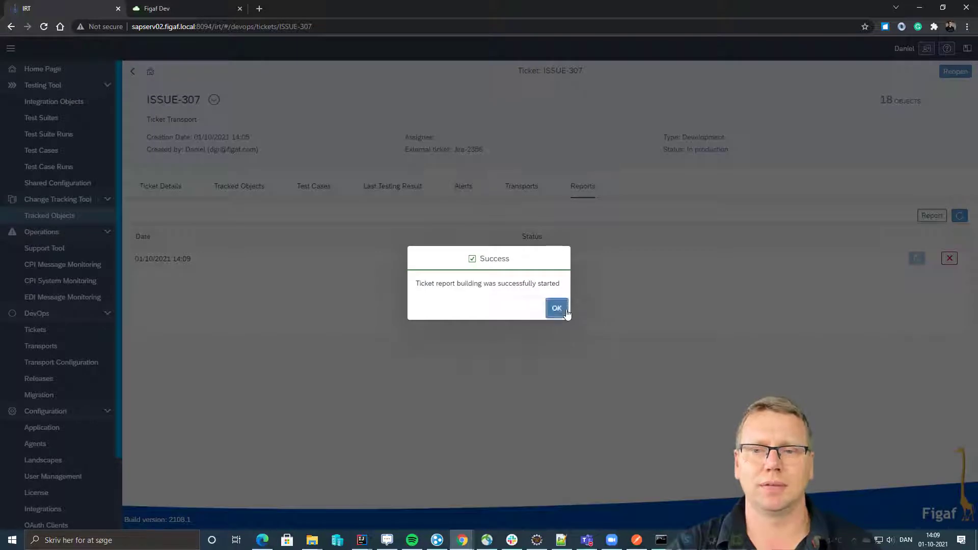
pyautogui.click(556, 308)
pyautogui.click(960, 215)
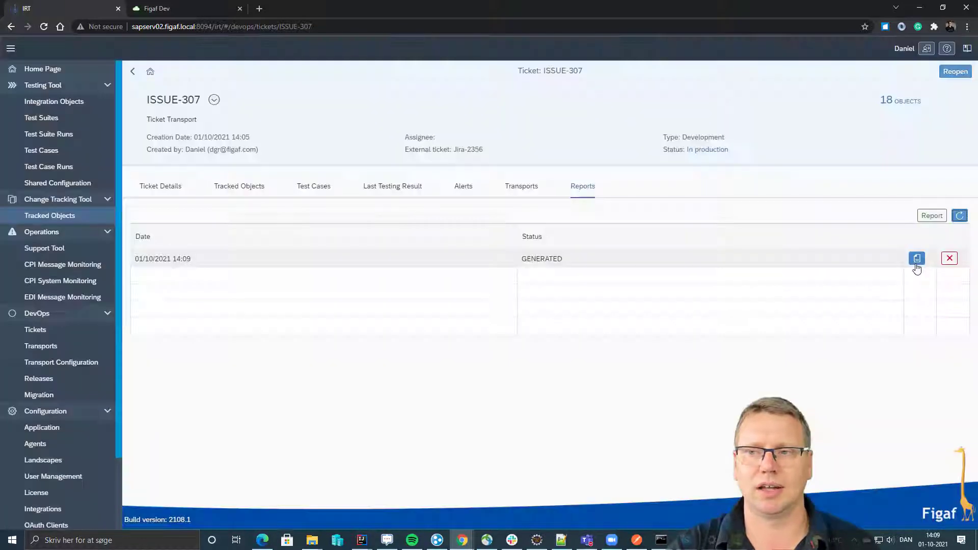
pyautogui.click(917, 258)
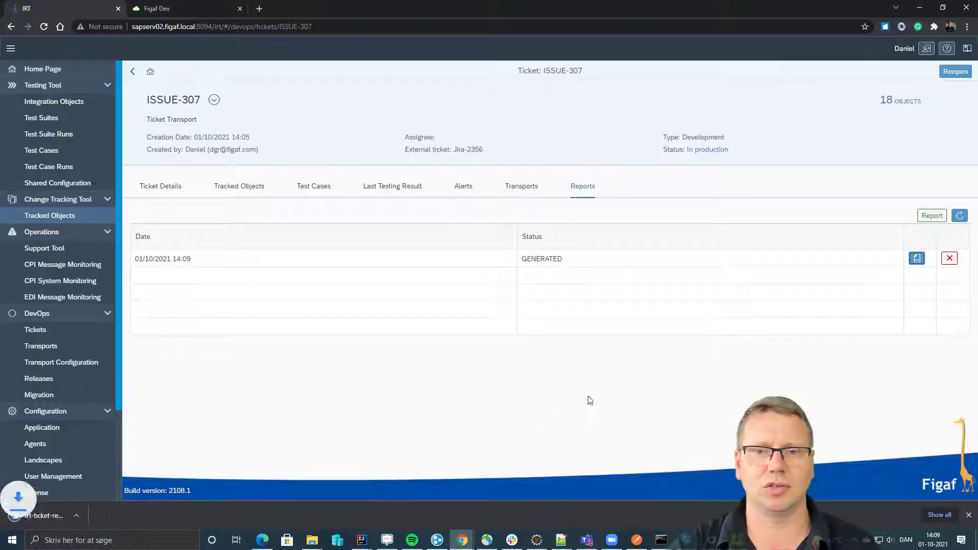
pyautogui.click(57, 525)
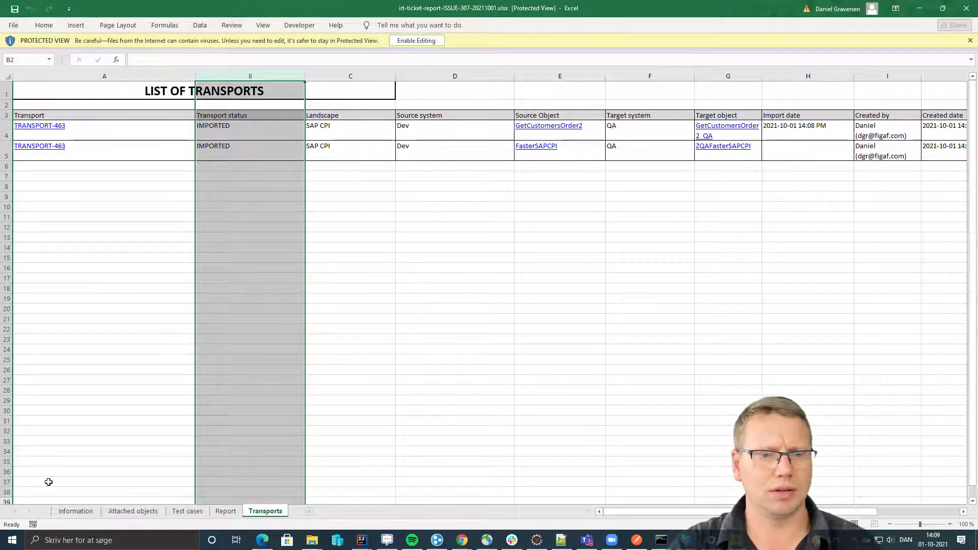
# Review the report's Information, Attached objects and Test cases sheets, selecting the version and revision cells B6:C9.
pyautogui.click(60, 512)
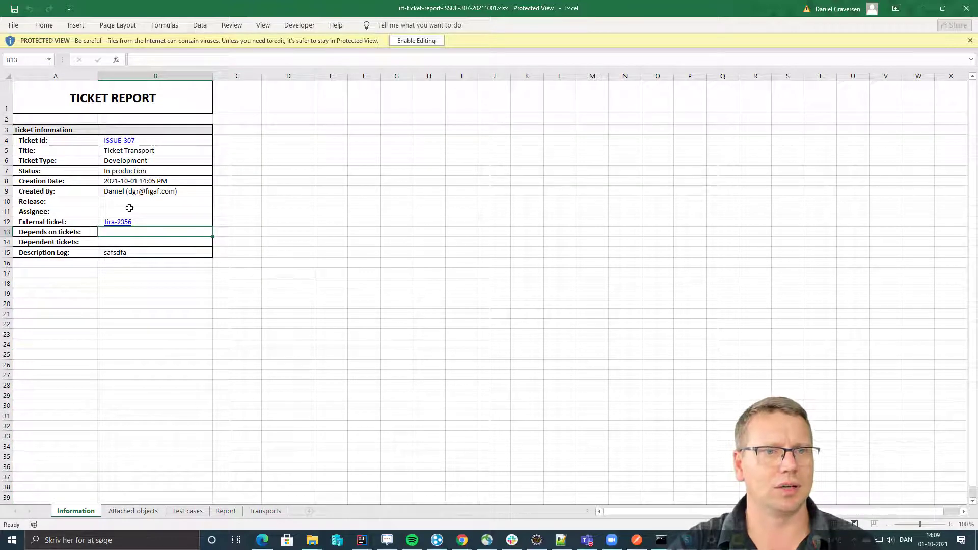
pyautogui.click(145, 512)
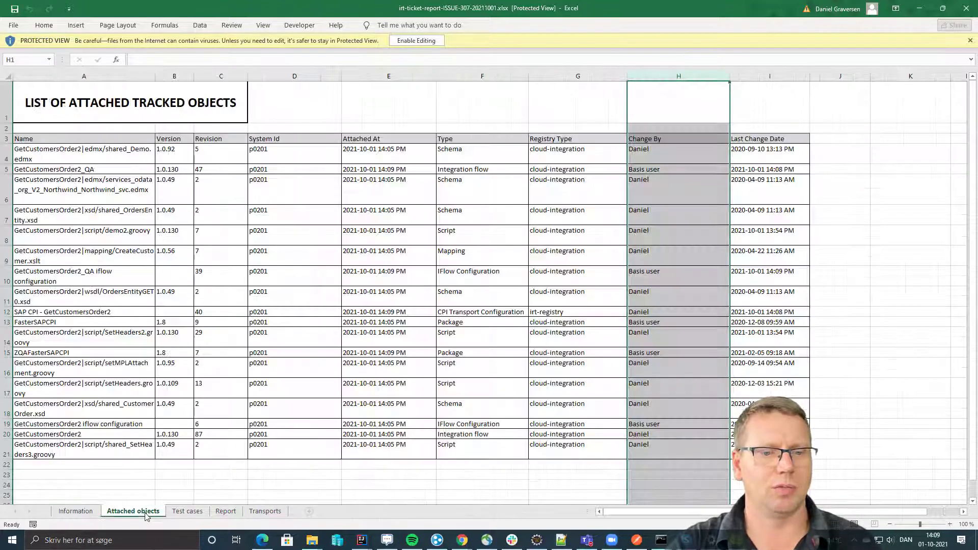
pyautogui.moveTo(163, 183); pyautogui.dragTo(395, 377)
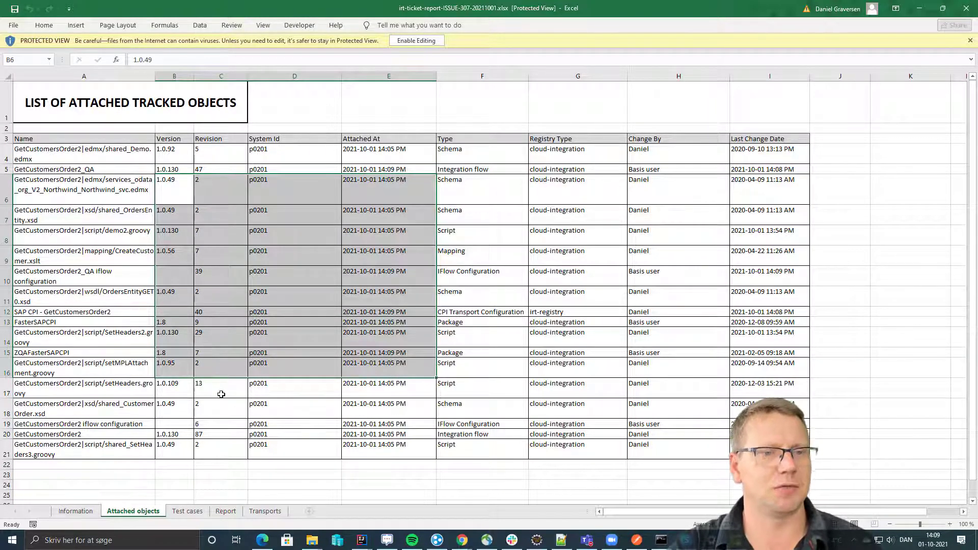
pyautogui.click(197, 513)
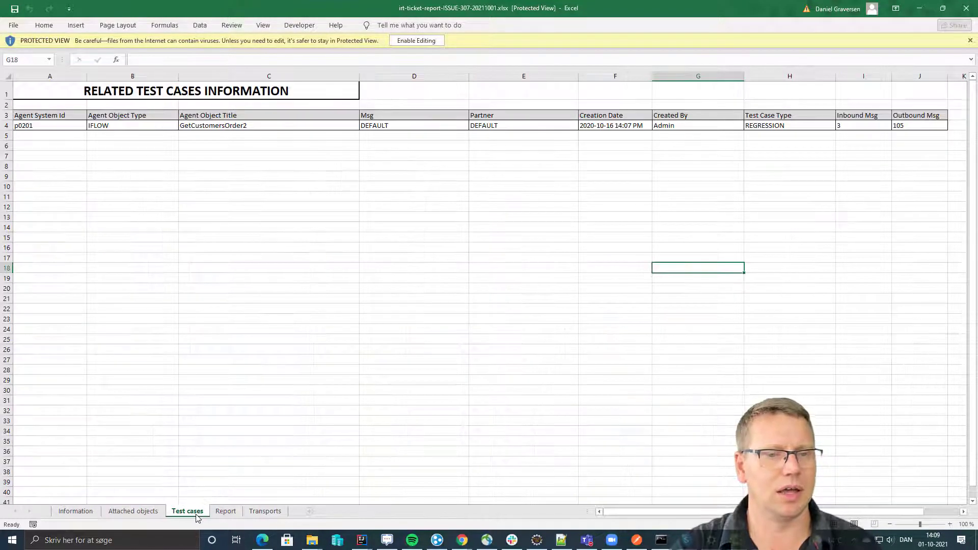
pyautogui.moveTo(574, 235); pyautogui.dragTo(758, 238)
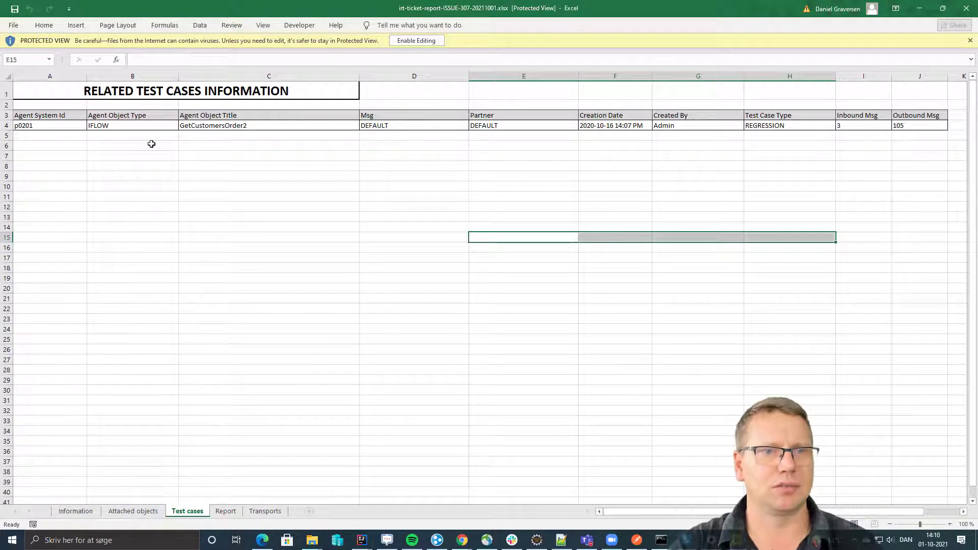
# Scroll through the Report and Transports sheets, then close the Excel workbook.
pyautogui.click(224, 510)
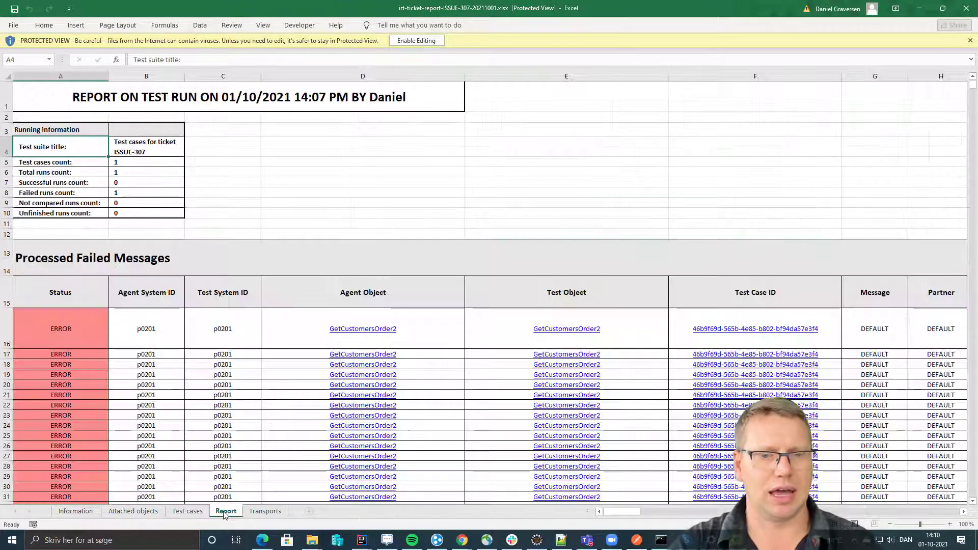
pyautogui.moveTo(636, 511); pyautogui.dragTo(960, 512)
pyautogui.scroll(-8, 515, 420)
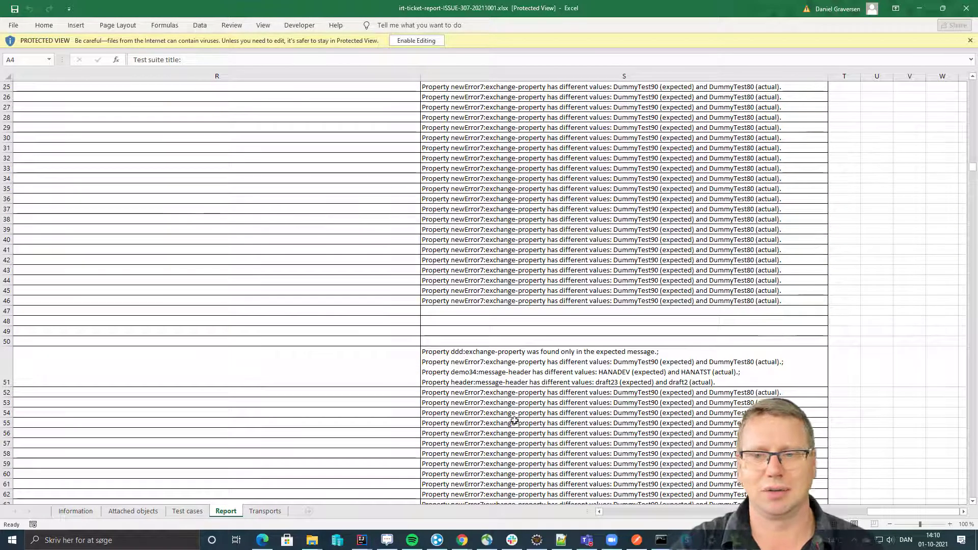
pyautogui.click(265, 511)
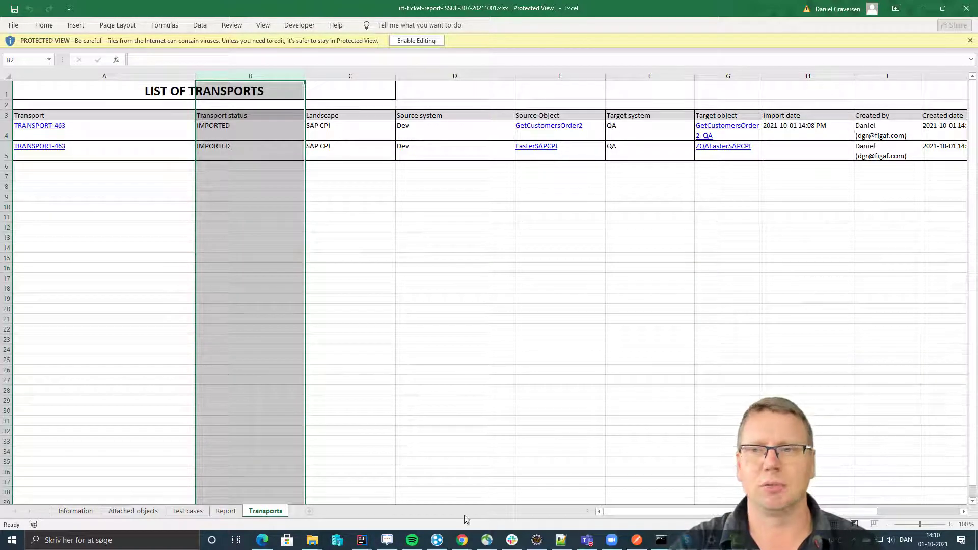
pyautogui.moveTo(662, 511); pyautogui.dragTo(739, 511)
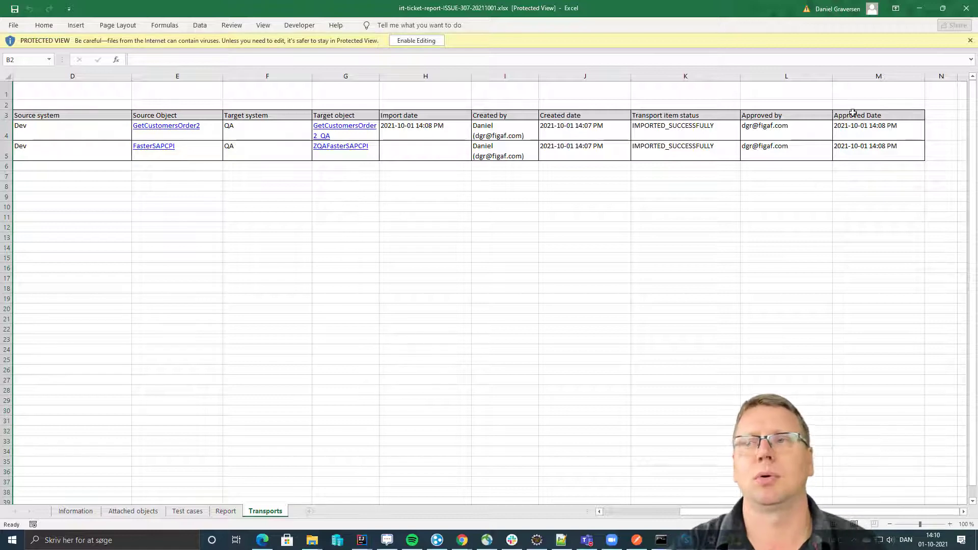
pyautogui.click(966, 8)
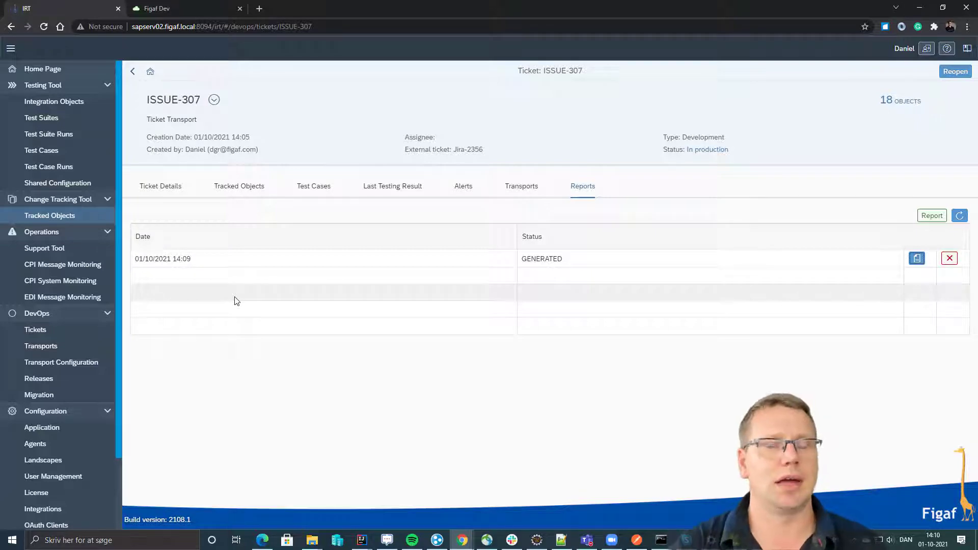
# Show the tickets linked to GetCustomersOrder2_QA from the Tracked Objects list, listing ISSUE-307 as In production.
pyautogui.click(59, 214)
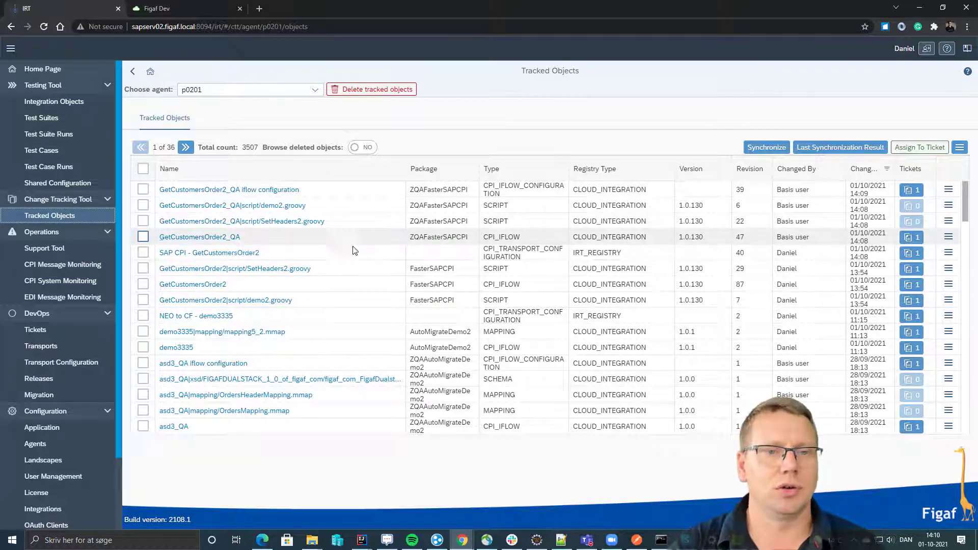
pyautogui.click(911, 238)
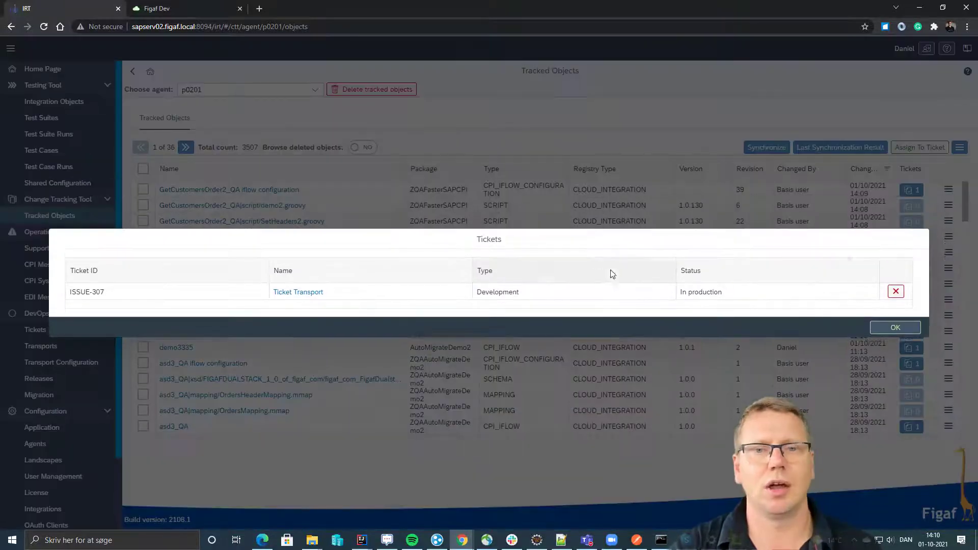